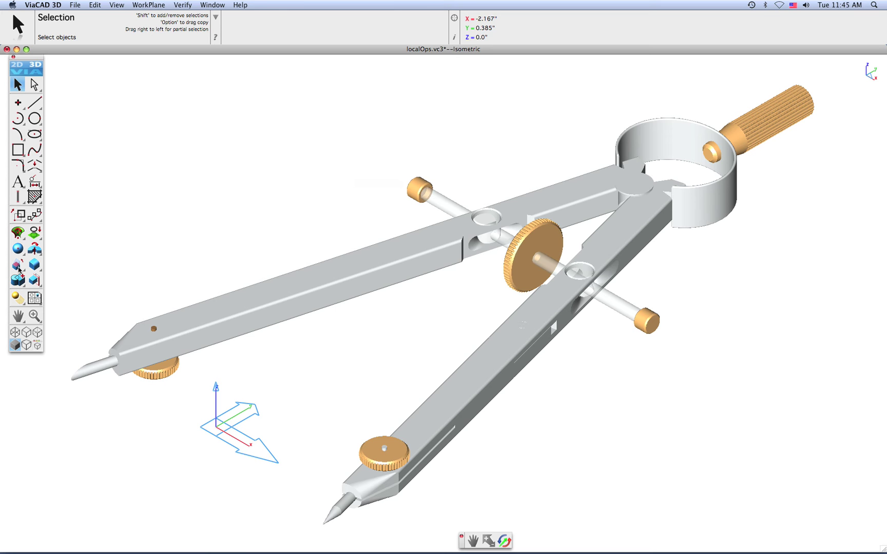
- Keep the local face-editing tools floating beside the model and show only the pencil-side leg of the compass
drag(21, 268, 346, 62)
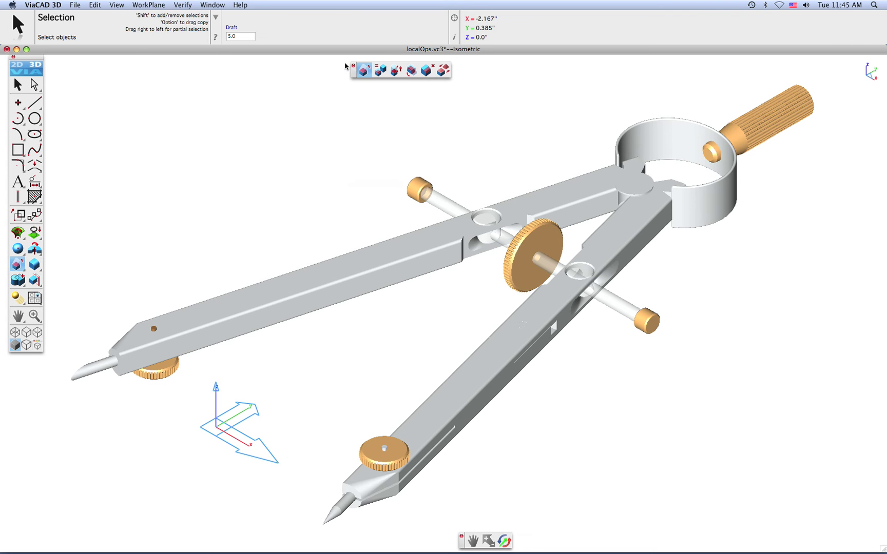
click(364, 70)
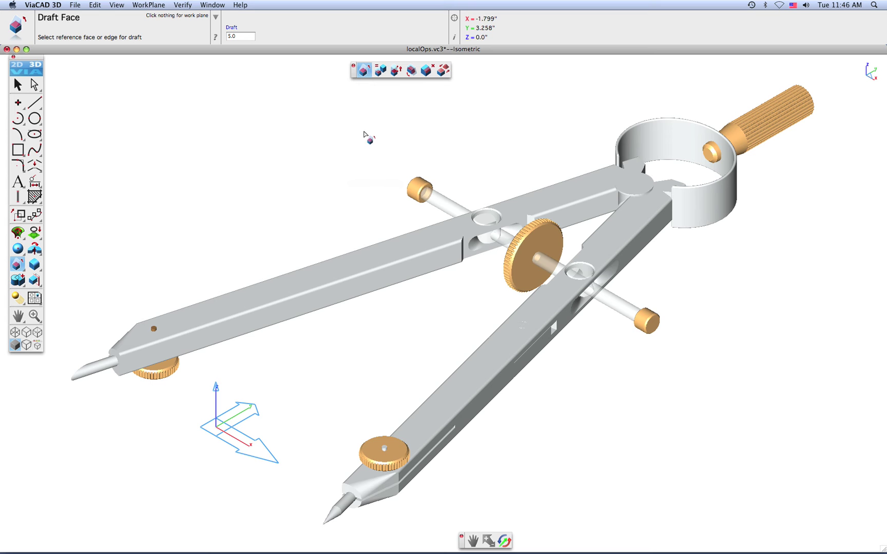
right_click(418, 421)
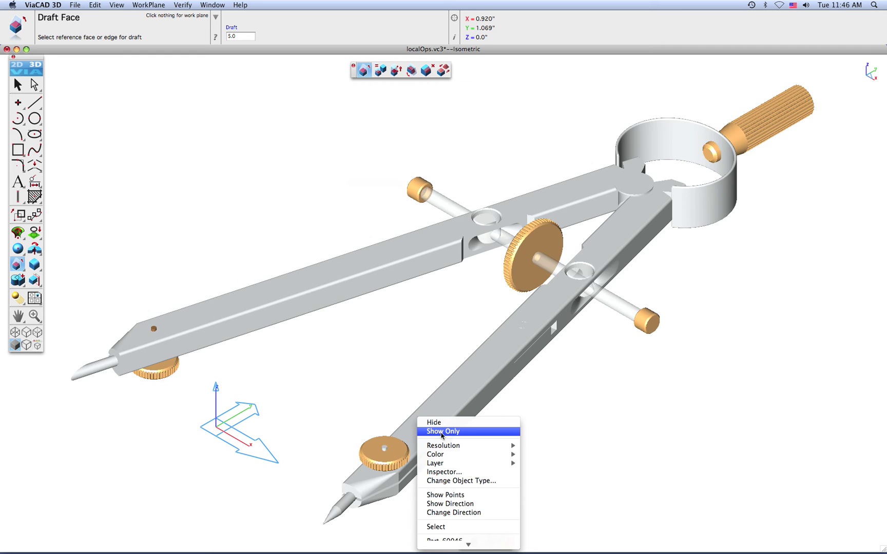
click(437, 431)
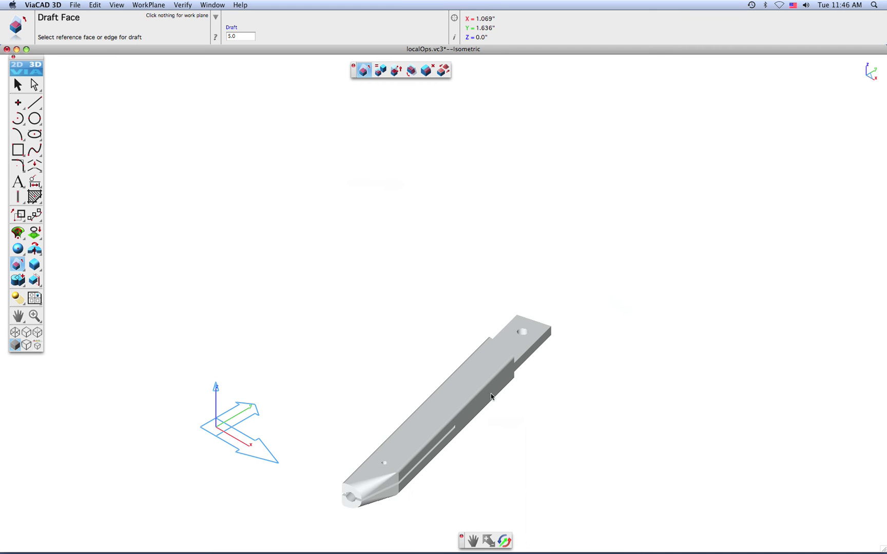
key(super+f)
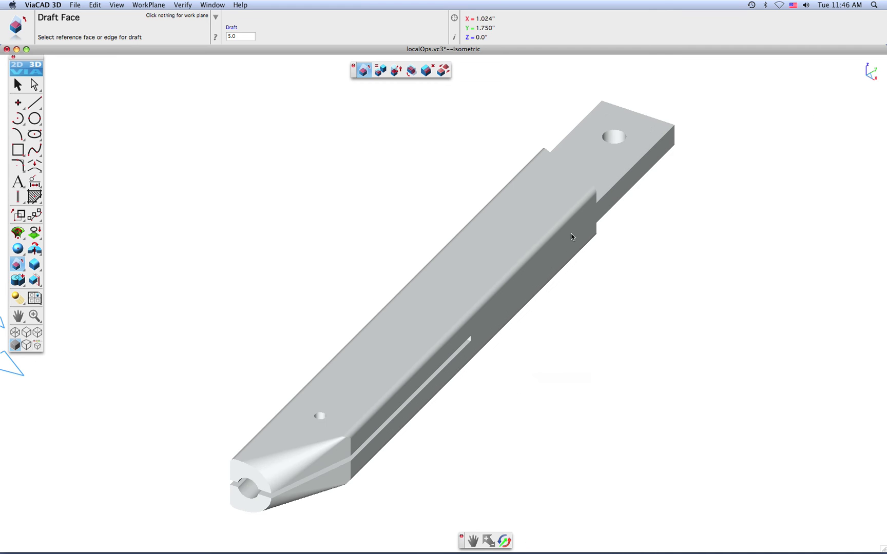
middle_drag(606, 235, 420, 317)
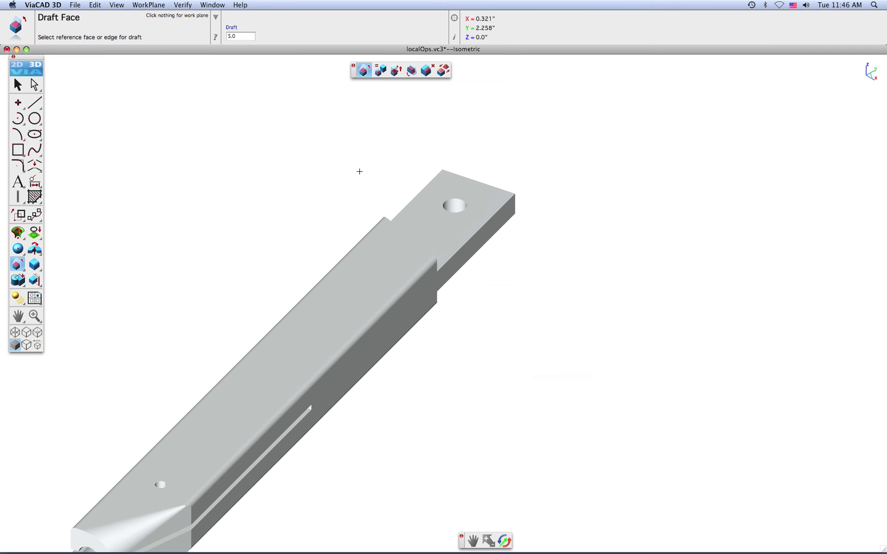
click(466, 253)
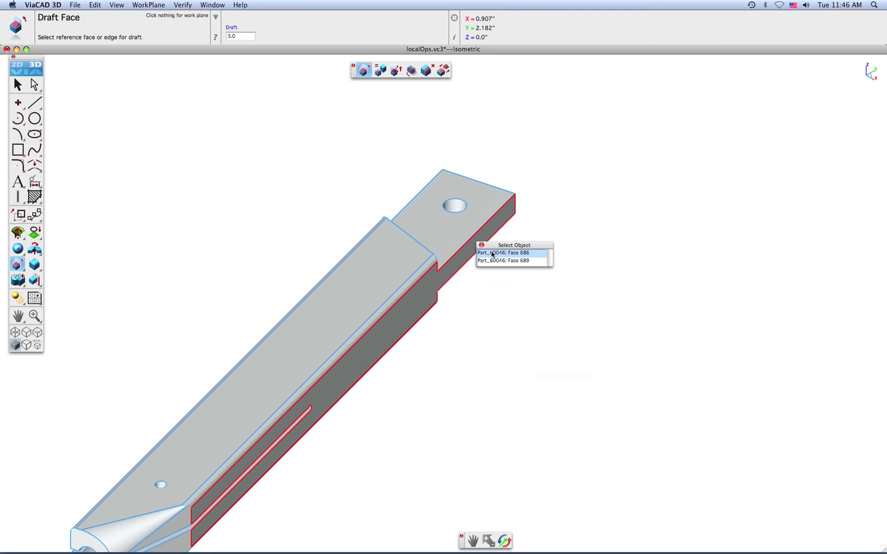
click(483, 252)
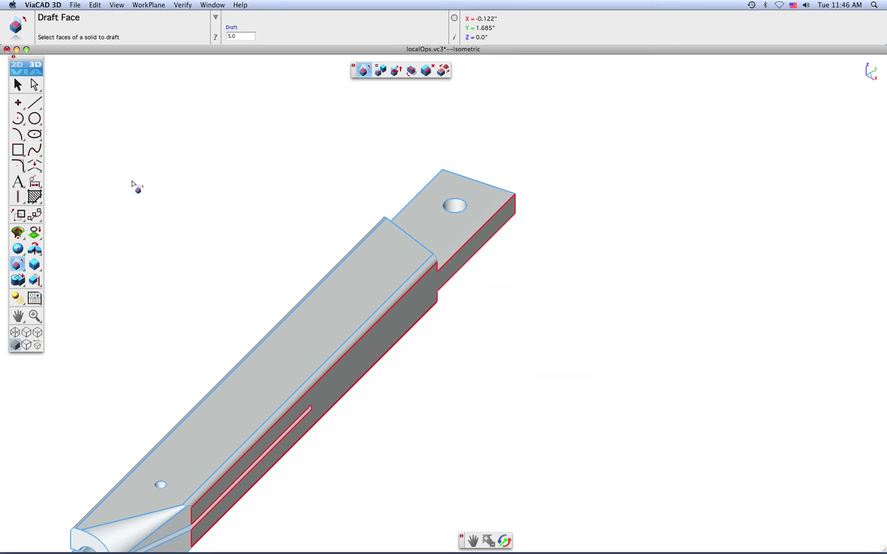
- Draw a single line about 0.079" long across the leg's side face at the shoulder, ending at the upper edge's endpoint
click(35, 102)
scroll(440, 290, up, 3)
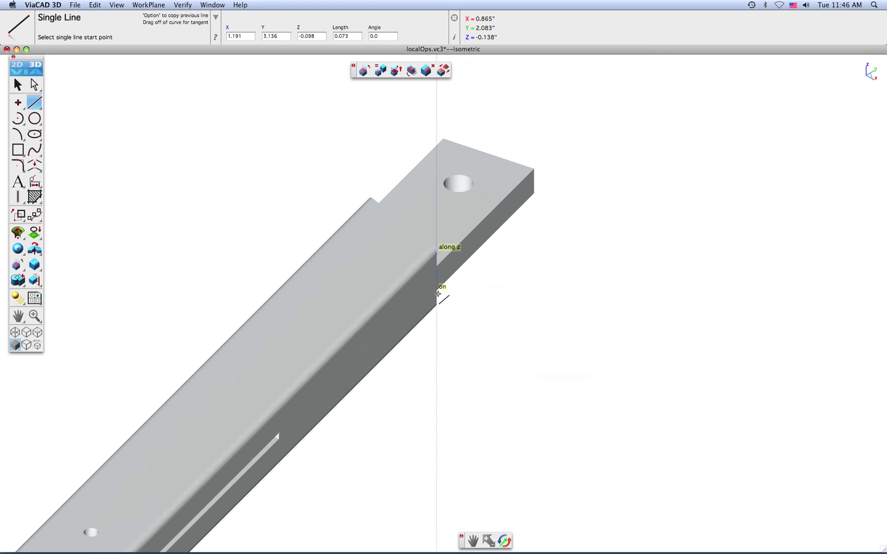
click(437, 290)
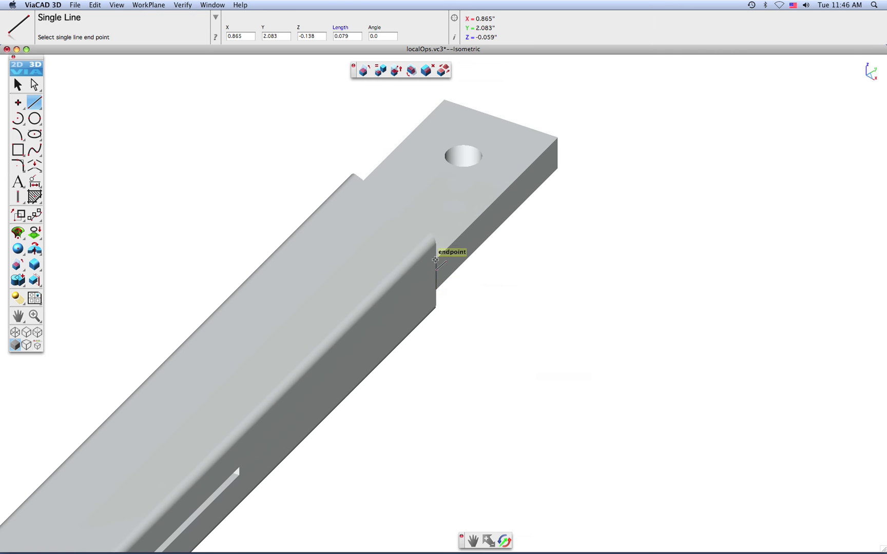
click(436, 259)
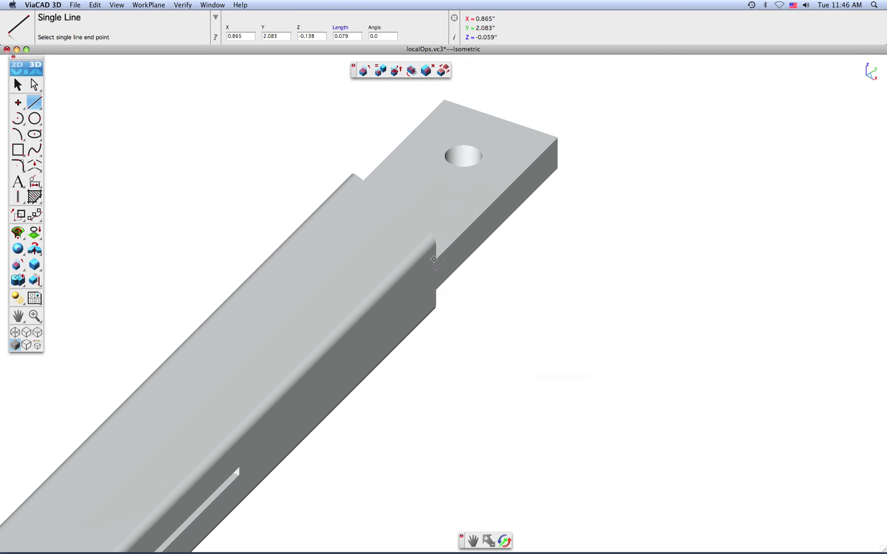
- Project the shoulder line onto the leg solid along a two-point vector, embedding it to split the side face
click(37, 234)
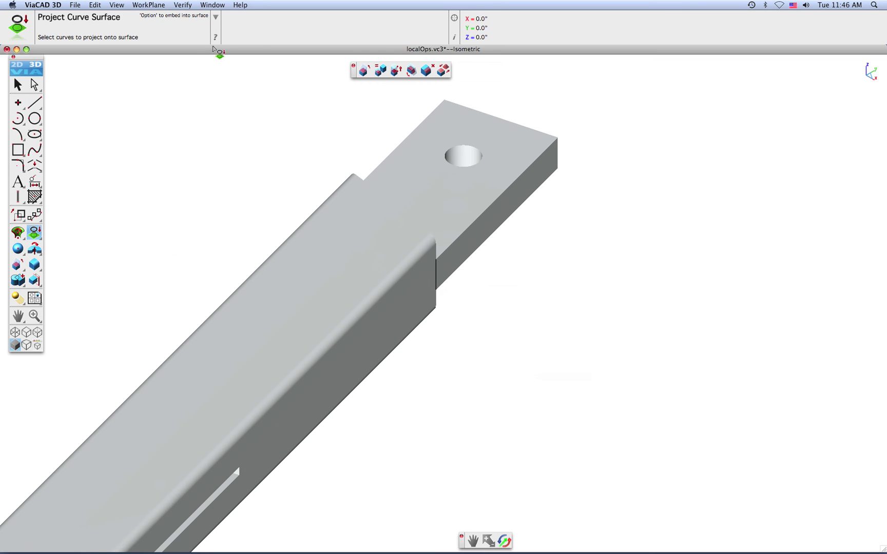
click(437, 279)
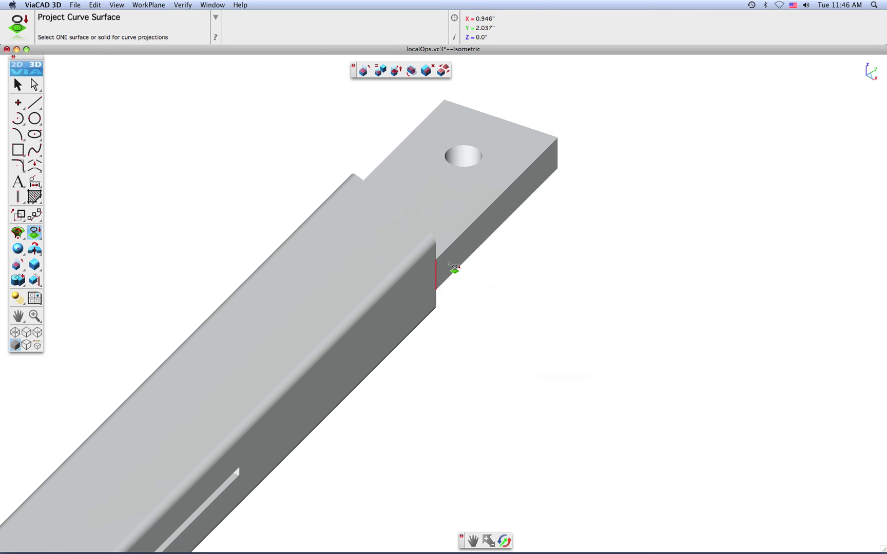
click(452, 263)
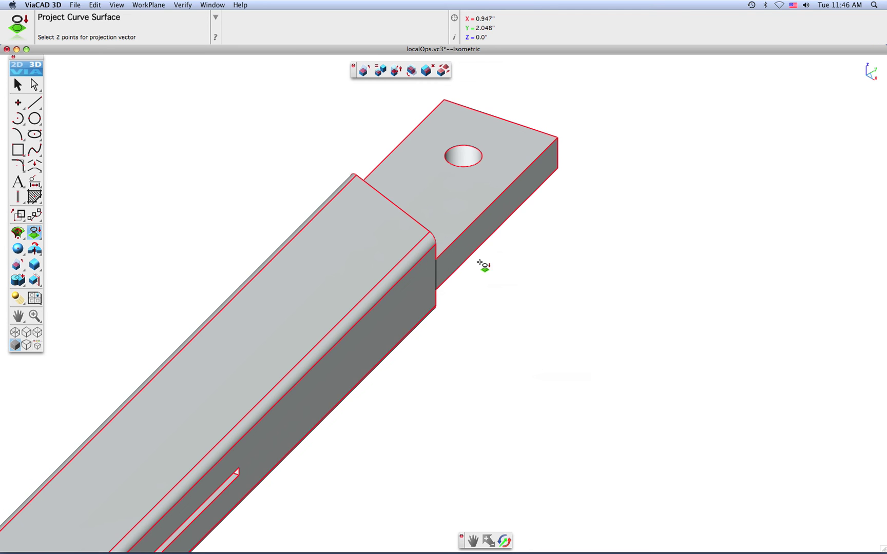
click(437, 289)
click(459, 291)
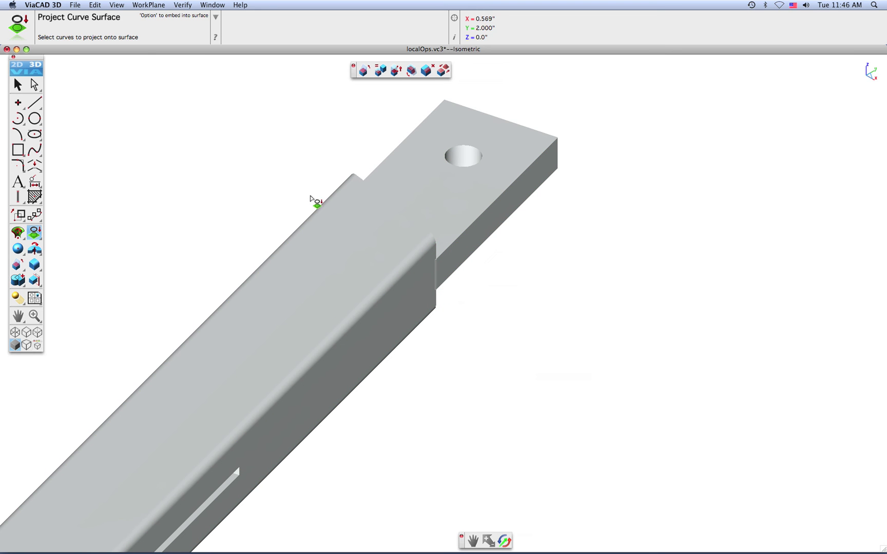
- Apply a draft of 5.0 to the split-off side face at the leg's narrow end, with the split line's midpoint as neutral position
click(364, 70)
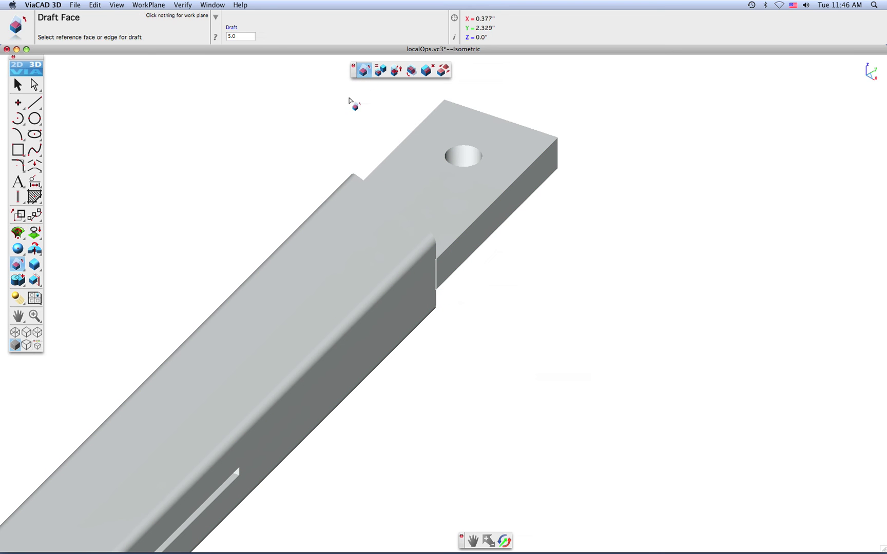
click(498, 231)
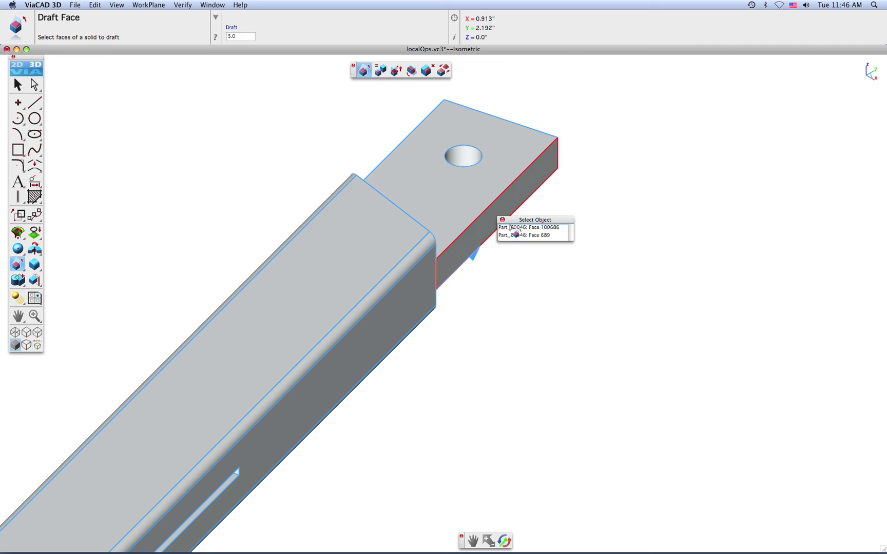
click(494, 231)
click(511, 228)
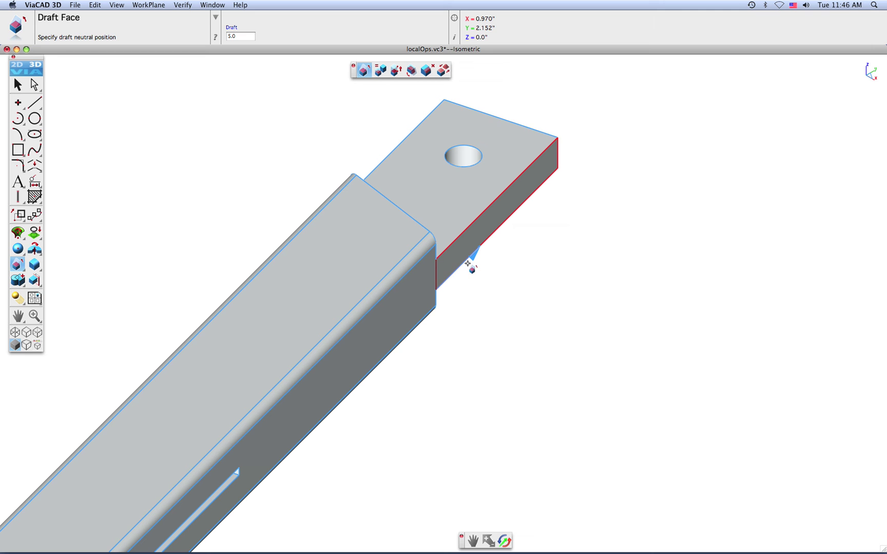
click(437, 276)
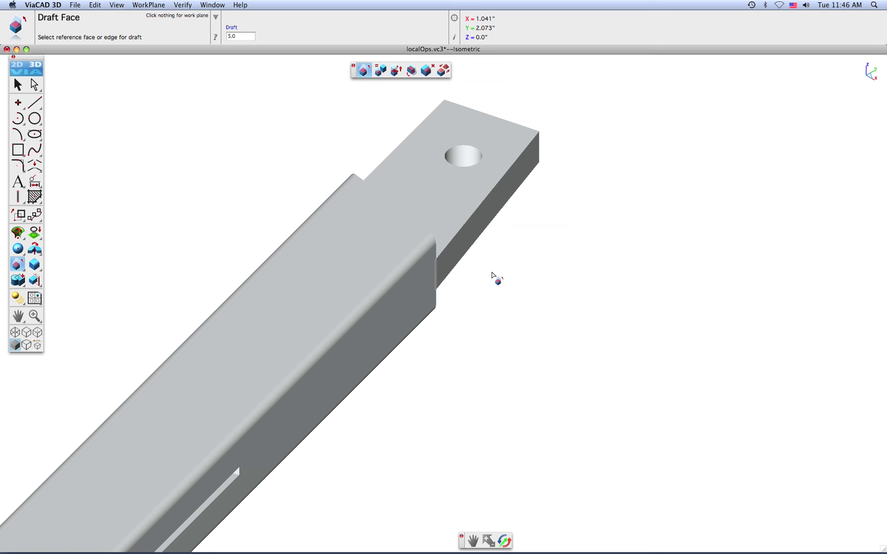
- Show all objects again so the complete compass assembly fits the view
key(super+f)
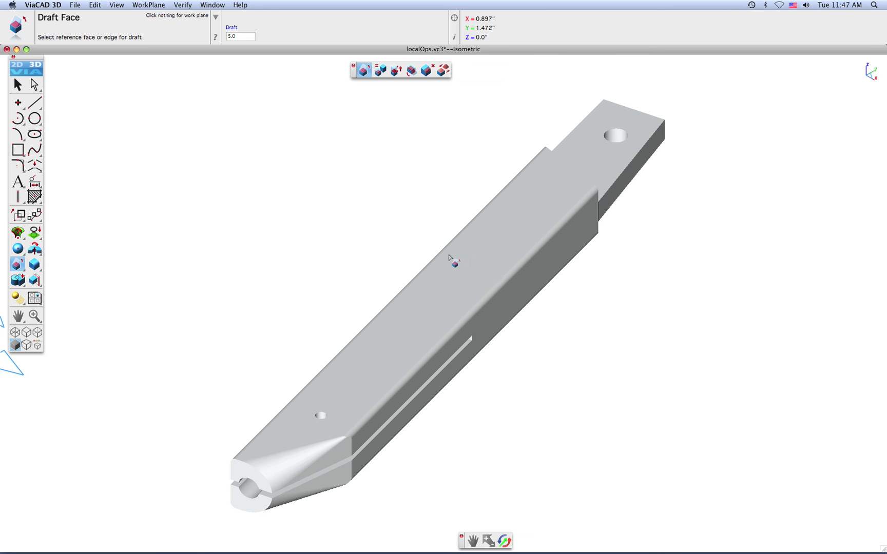
right_click(758, 369)
mouse_move(781, 519)
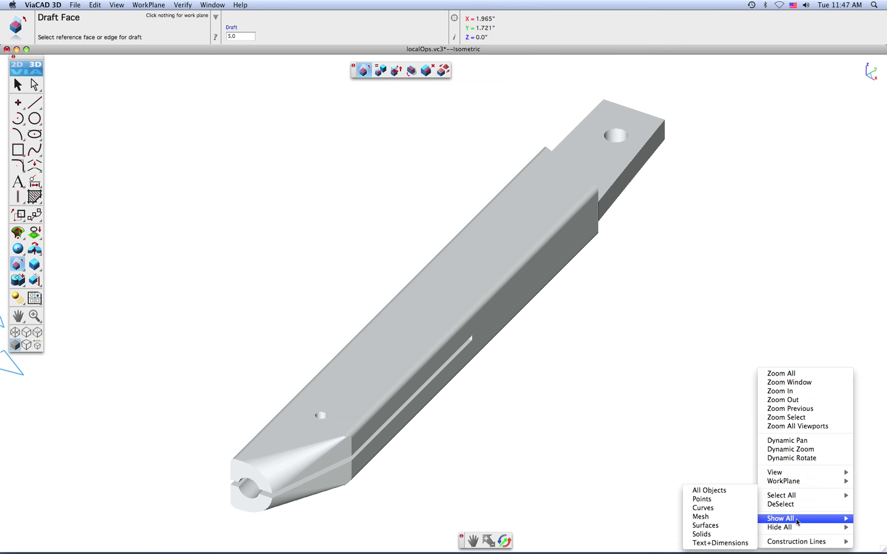
click(719, 489)
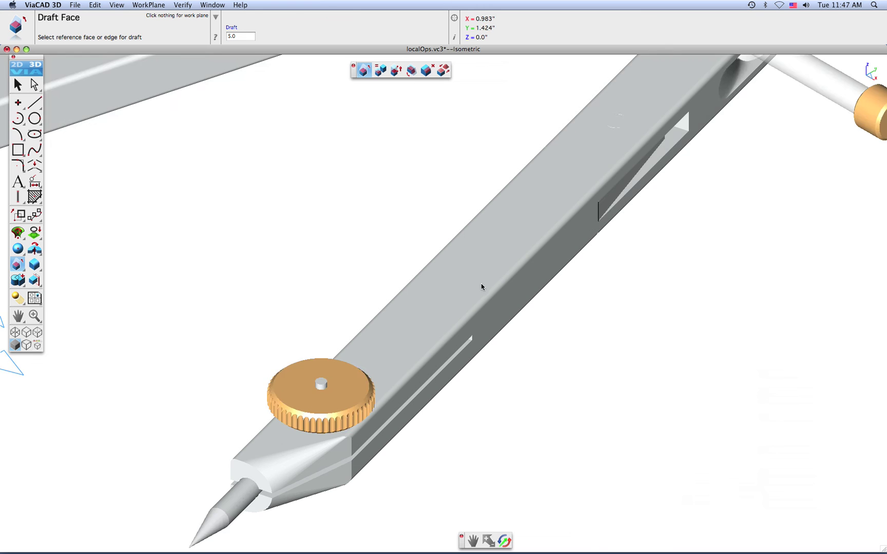
key(super+f)
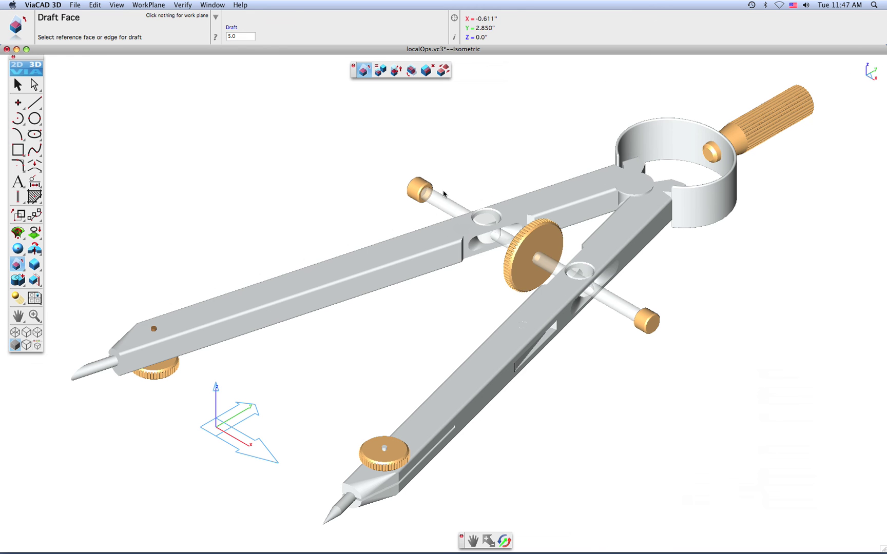
- Use Match Face to bring the protruding pin's top face flush with the top face of the other leg
click(380, 72)
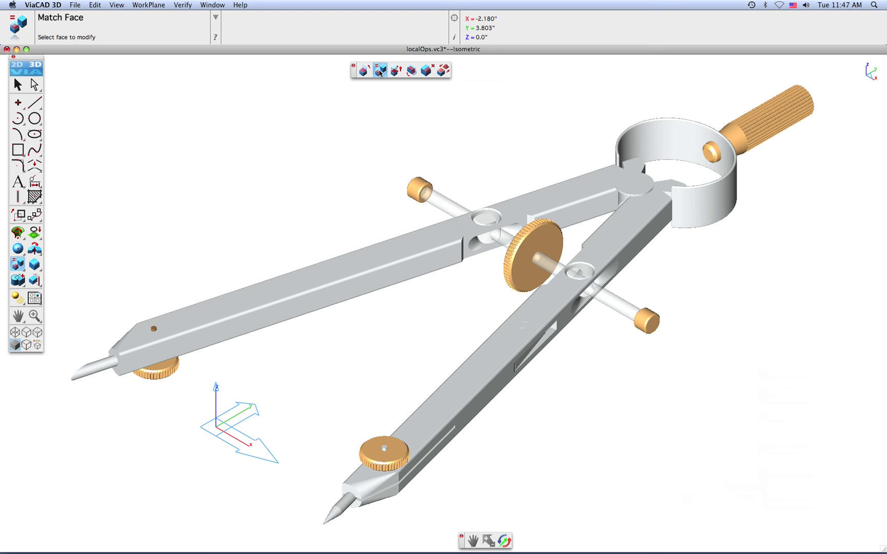
drag(98, 283, 245, 406)
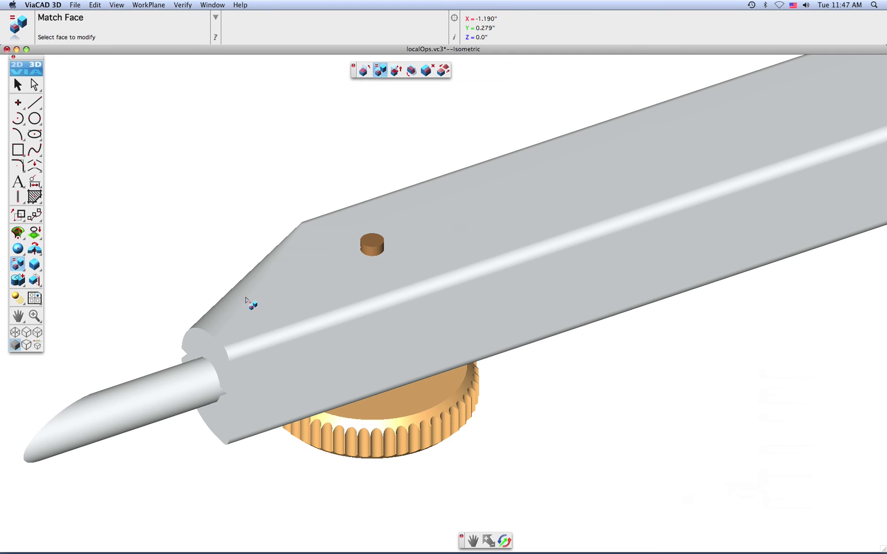
click(372, 243)
click(384, 245)
click(458, 231)
click(460, 234)
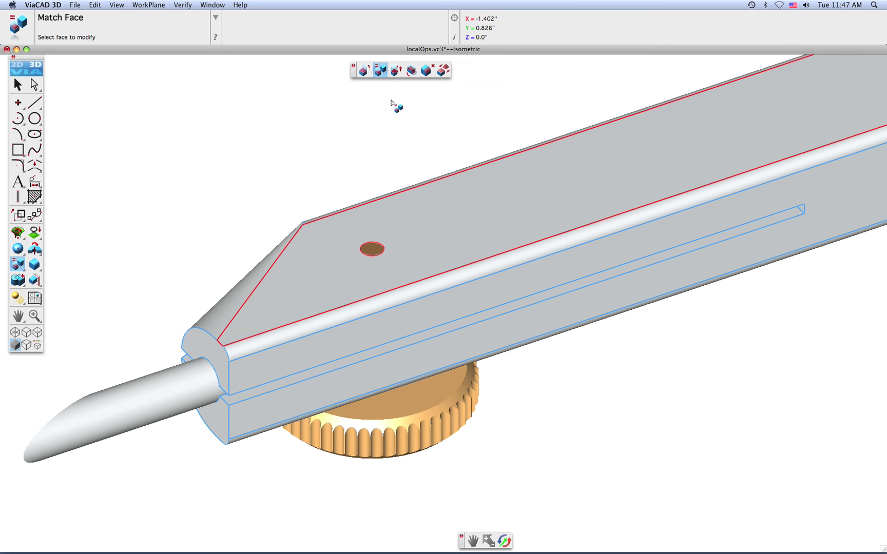
- Lengthen the knurled handle by moving its grip and end faces 0.25" along Y with Move Face
click(396, 71)
key(super+f)
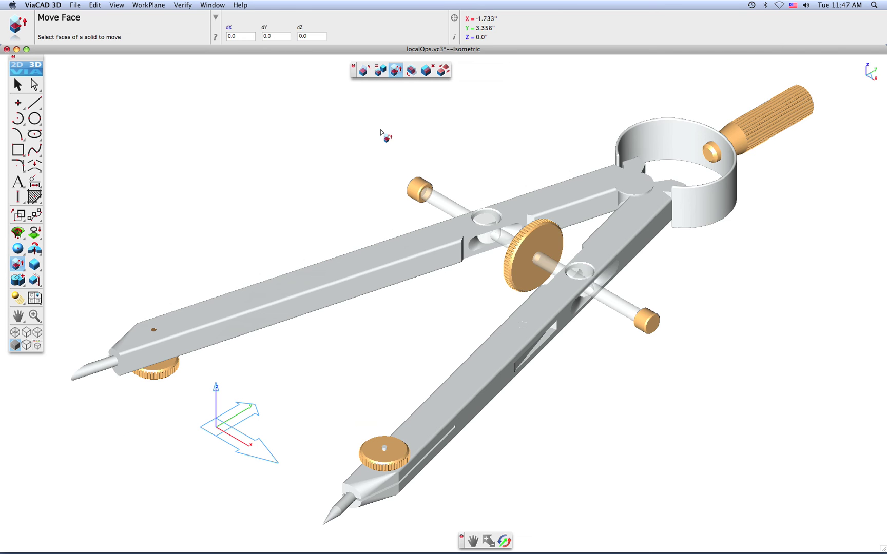
drag(533, 141, 259, 210)
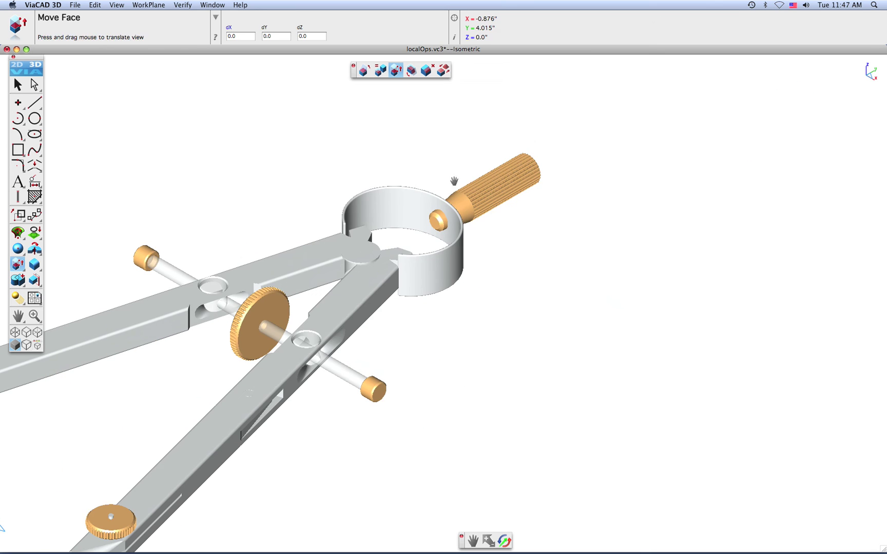
drag(497, 171, 399, 217)
middle_drag(399, 217, 390, 219)
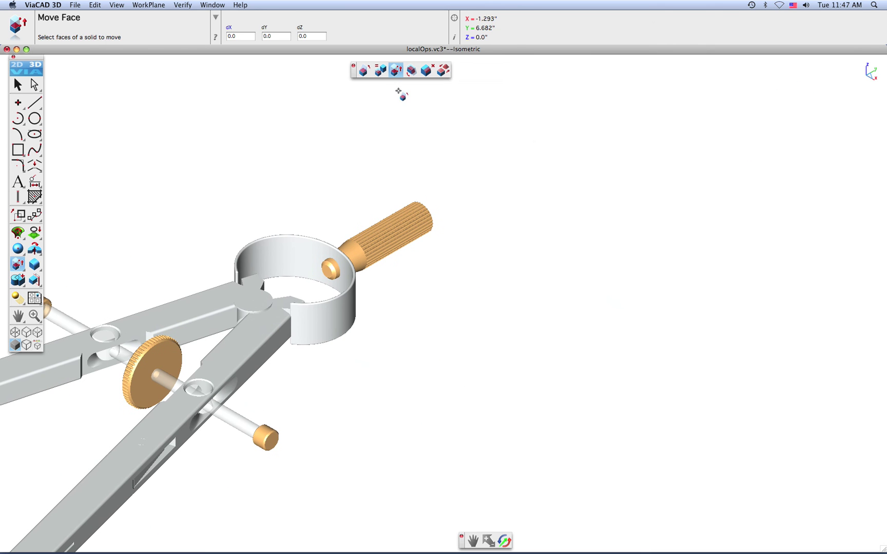
drag(391, 173, 458, 257)
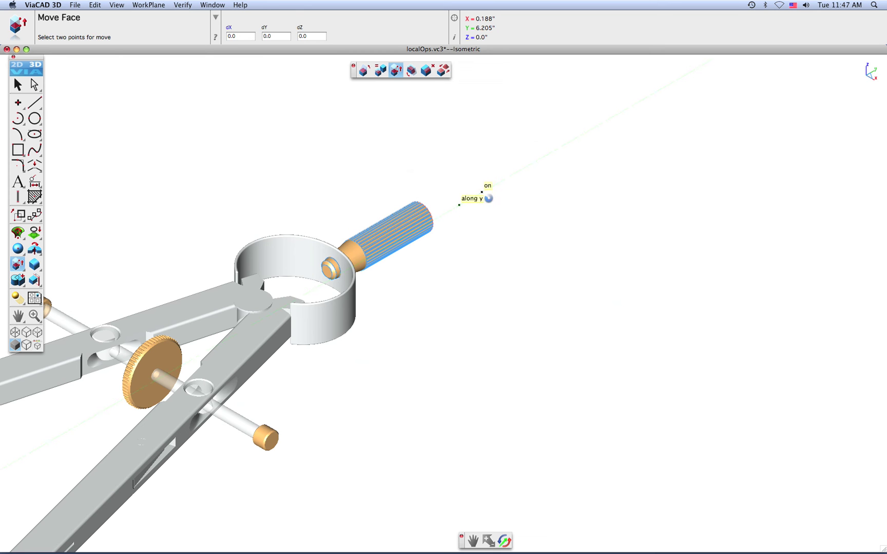
click(489, 199)
click(269, 32)
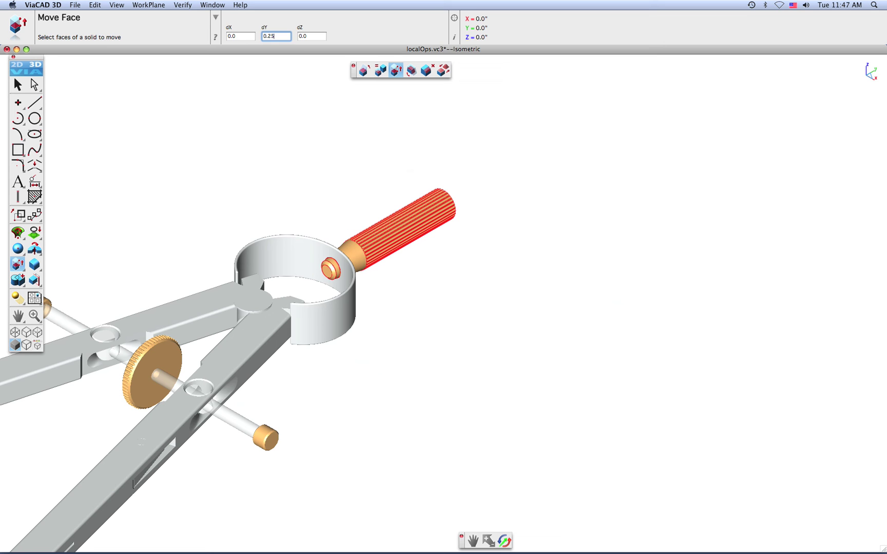
key(Return)
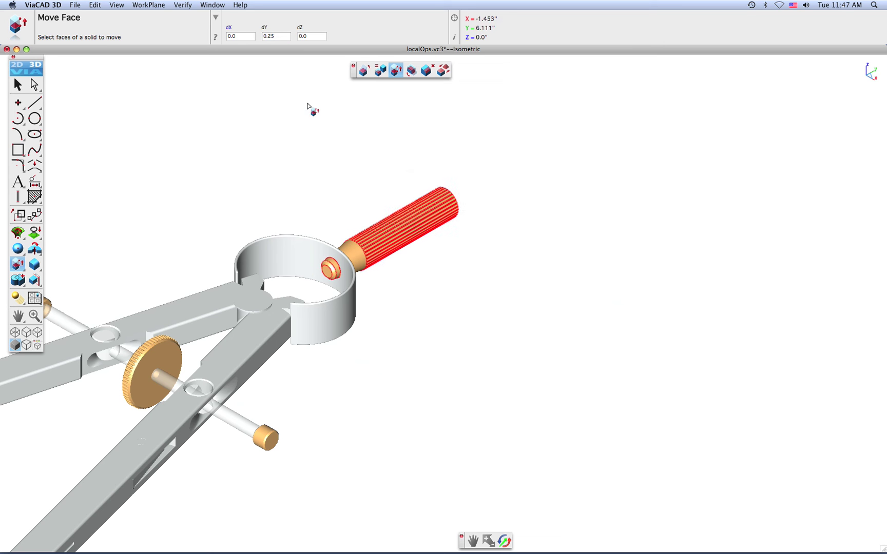
- Offset the flat end face of the adjusting rod's end cap by 0.010, and all faces of that cap by 0.010 as well
click(412, 69)
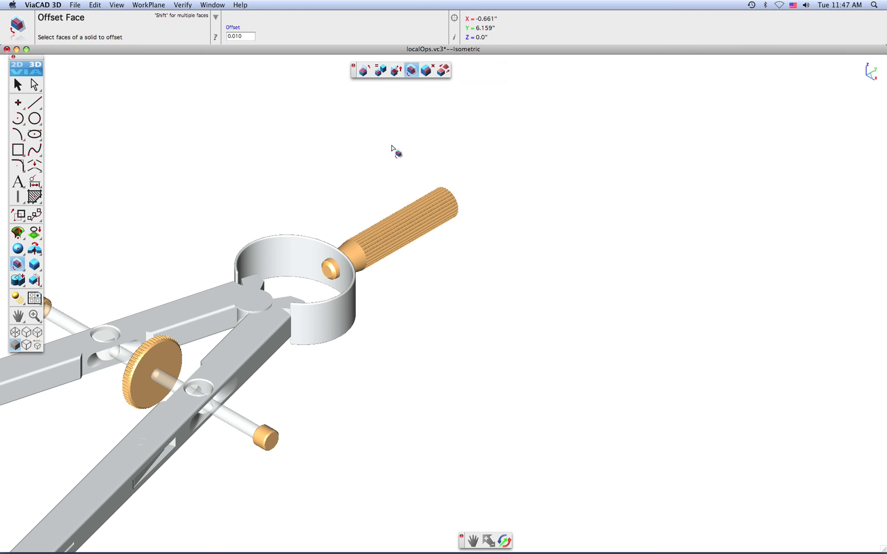
key(super+f)
key(super+w)
drag(593, 303, 662, 361)
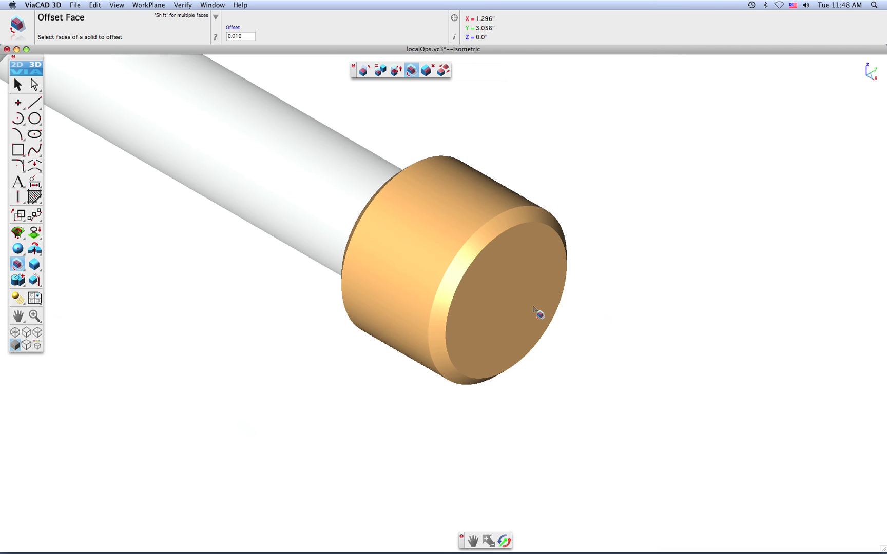
click(512, 259)
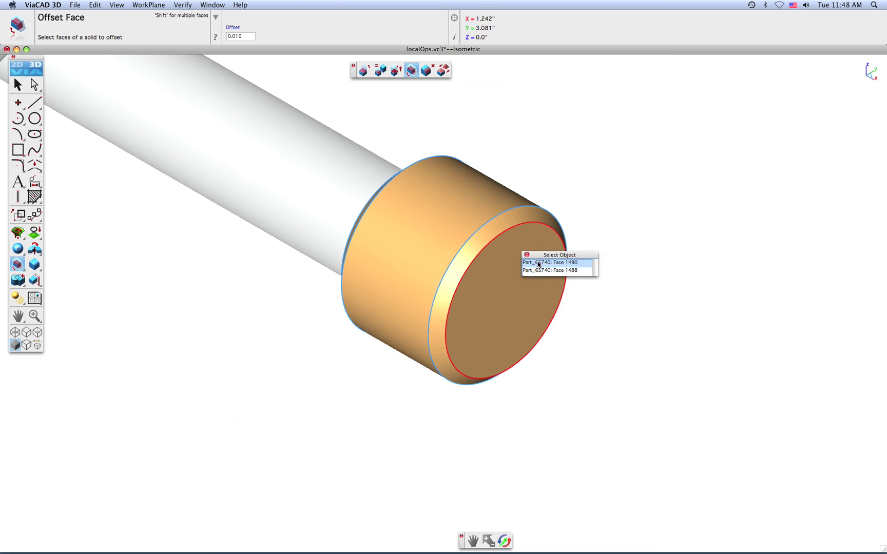
click(538, 263)
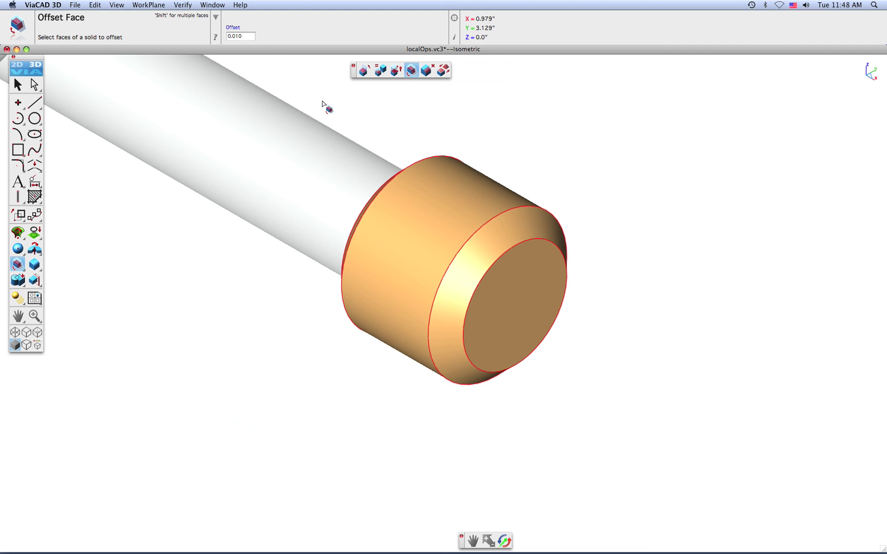
drag(323, 104, 613, 431)
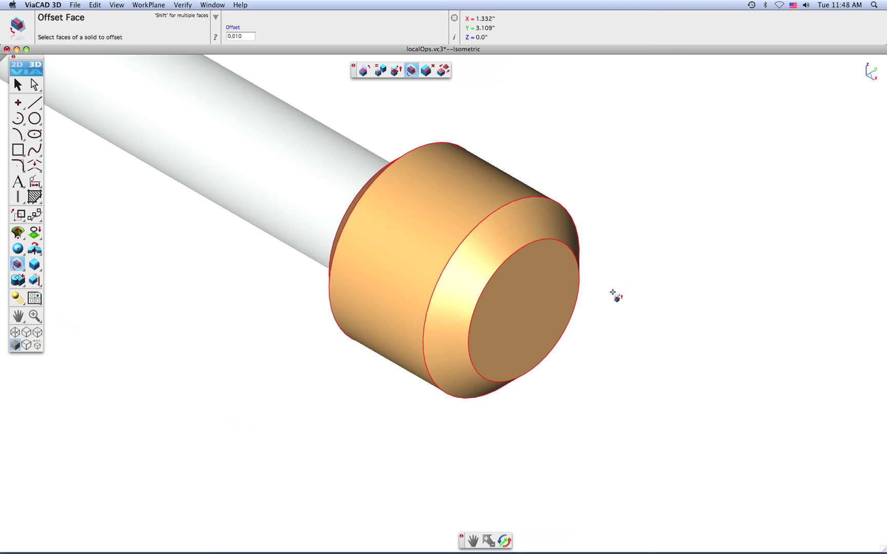
- Use Remove Face to delete the chamfer face from the handle's pin inside the ring
click(427, 70)
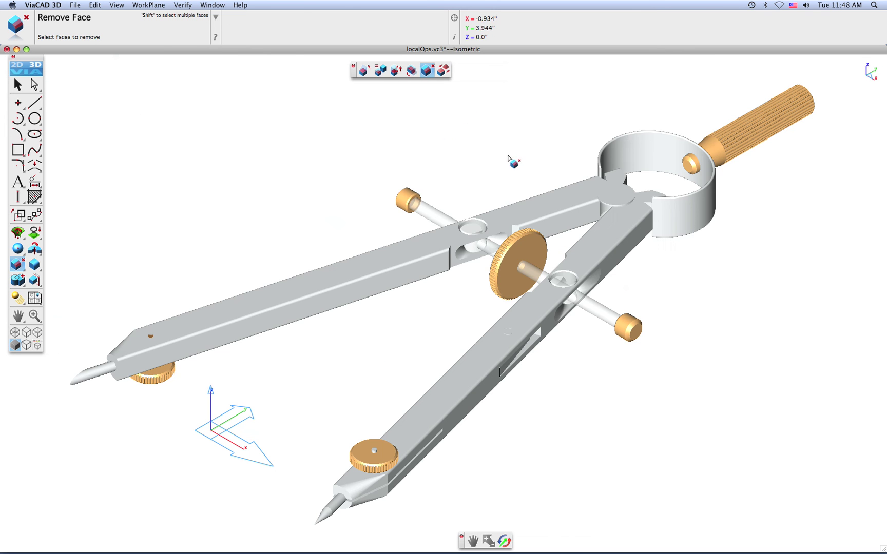
scroll(727, 182, up, 5)
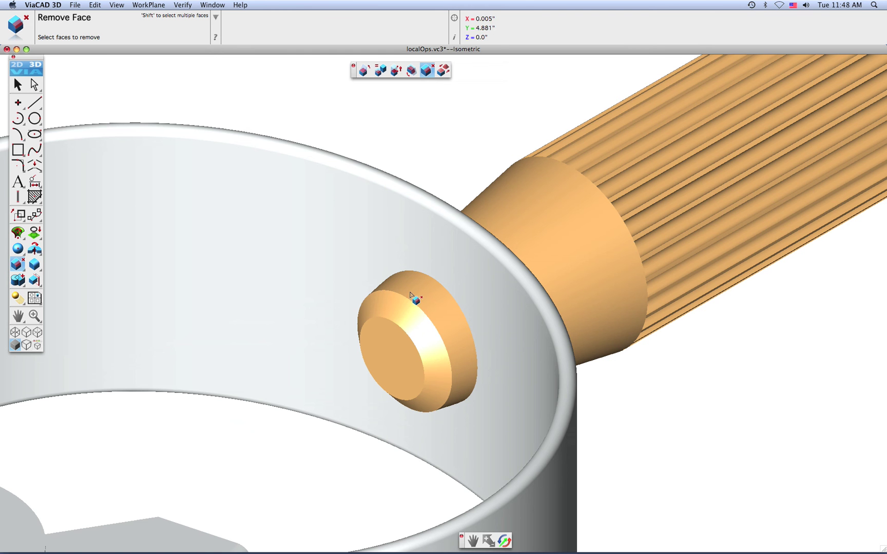
click(422, 337)
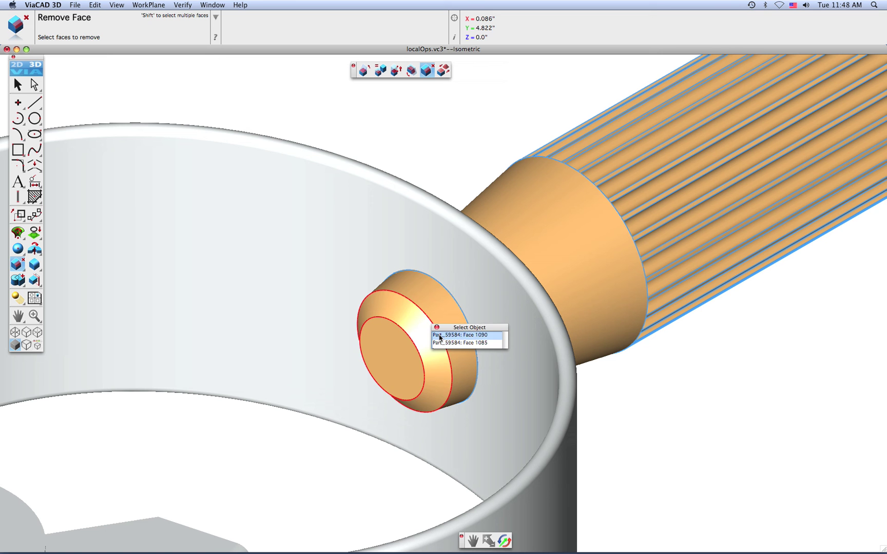
click(436, 344)
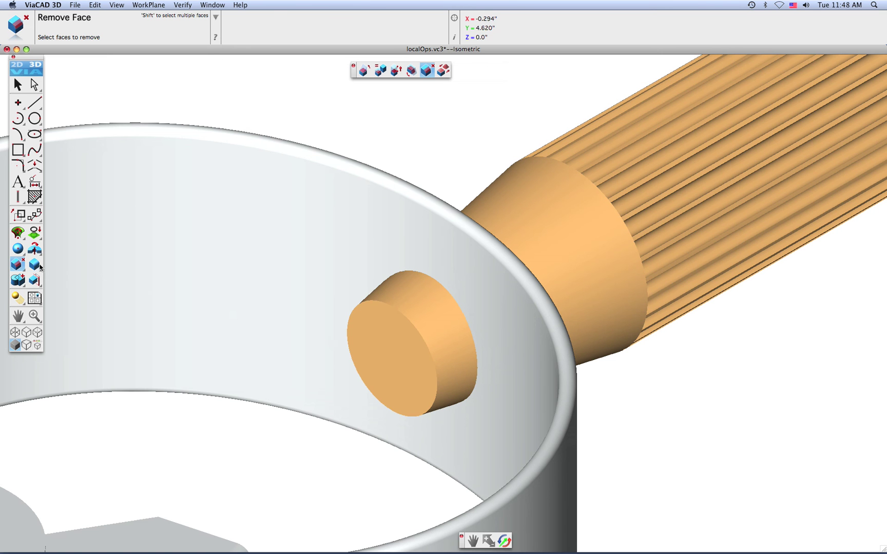
- Apply a 0.010 radial constant blend to the end edge of the handle's pin inside the ring
click(34, 264)
click(420, 335)
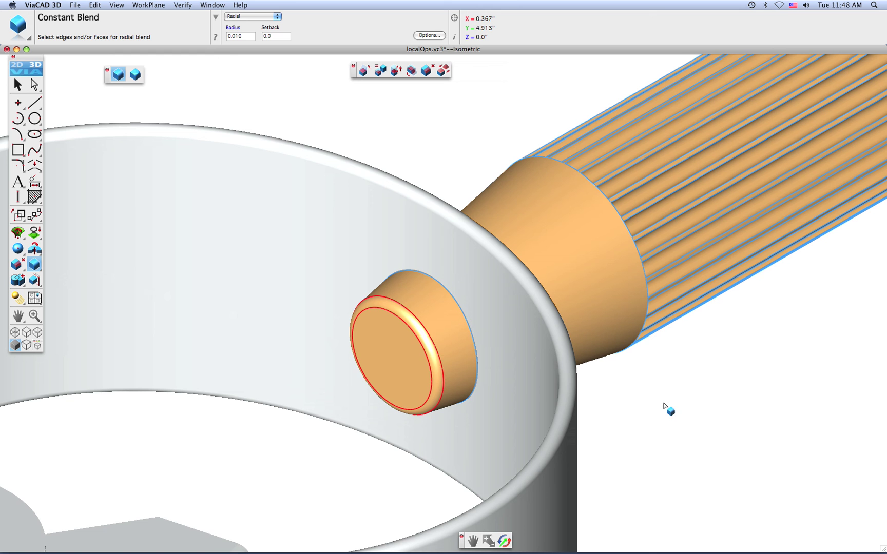
click(657, 408)
key(super+f)
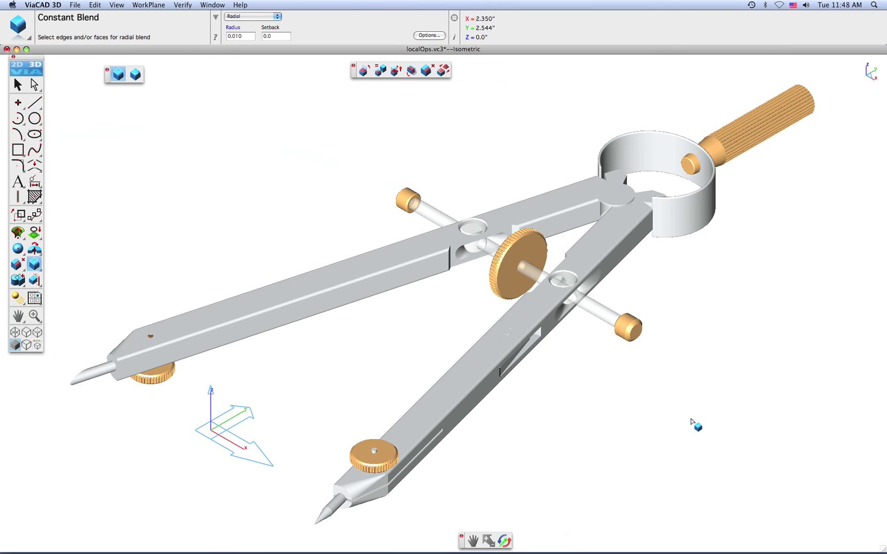
- Draw two lines from the center of the rod end cap's flat face: about 0.197" outward along X and about 0.063" vertically upward
key(super+w)
drag(610, 316, 677, 358)
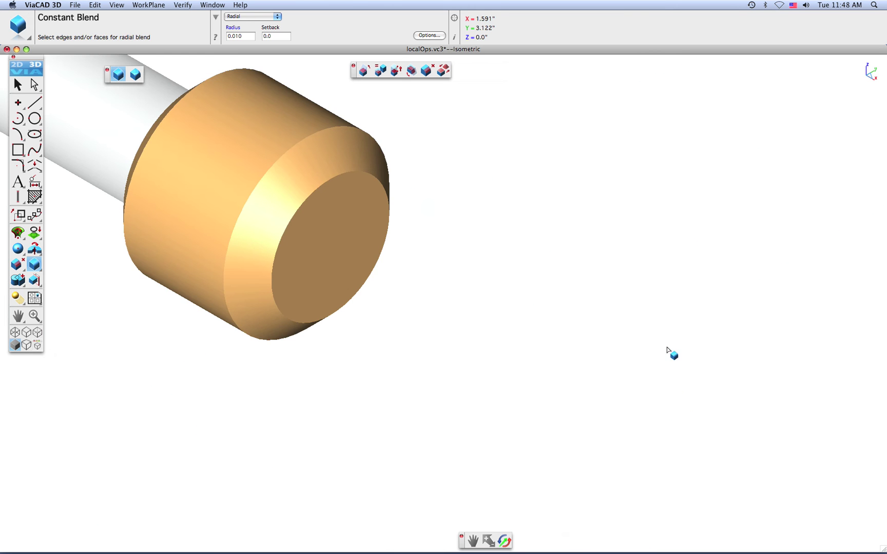
click(442, 71)
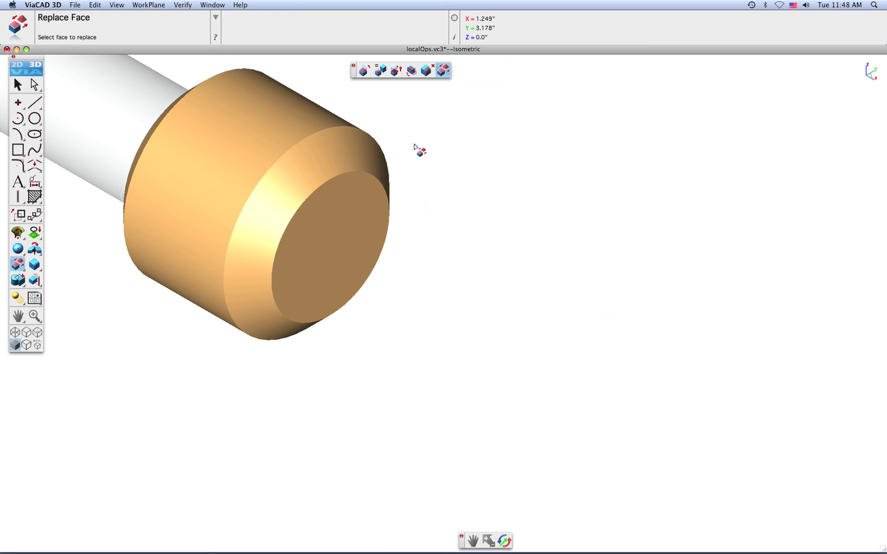
click(35, 102)
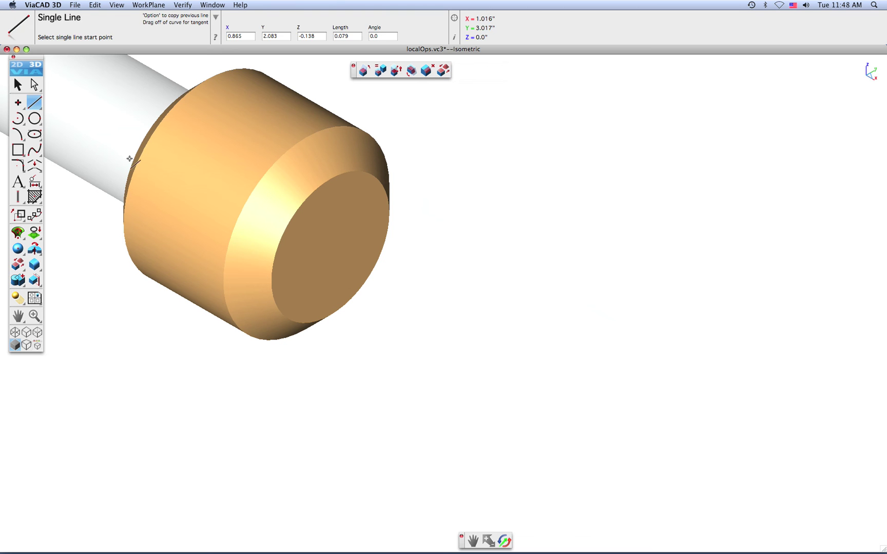
click(331, 247)
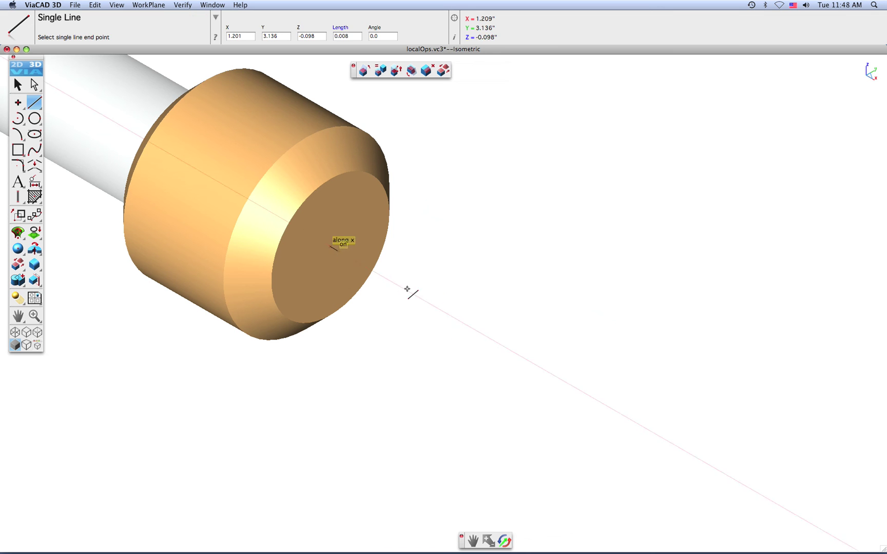
click(512, 355)
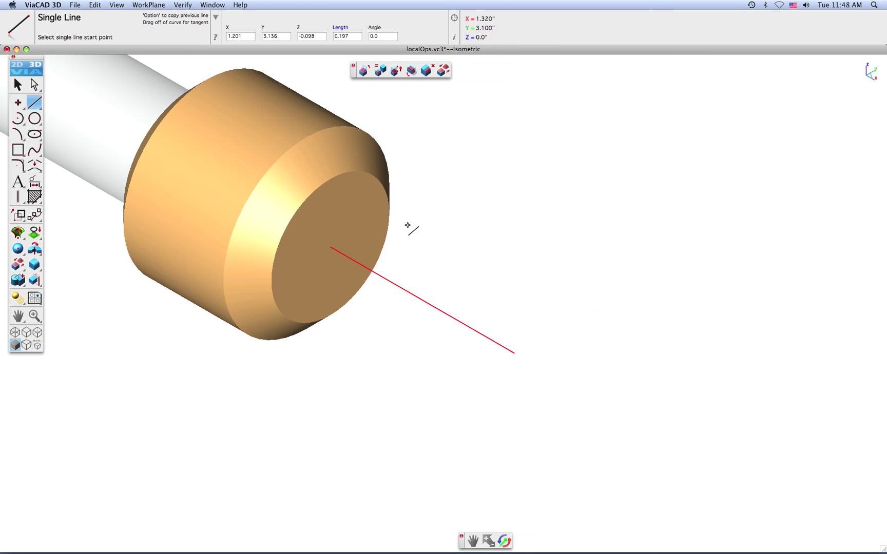
click(331, 246)
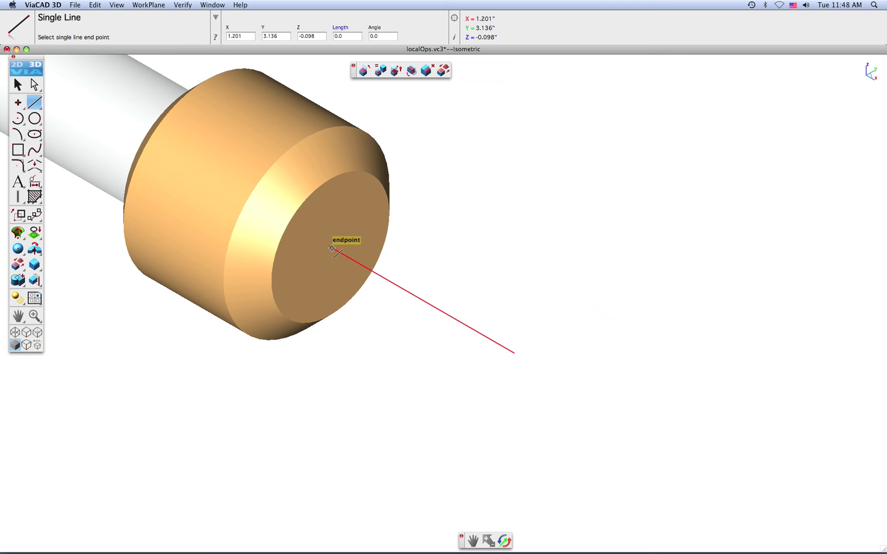
click(330, 179)
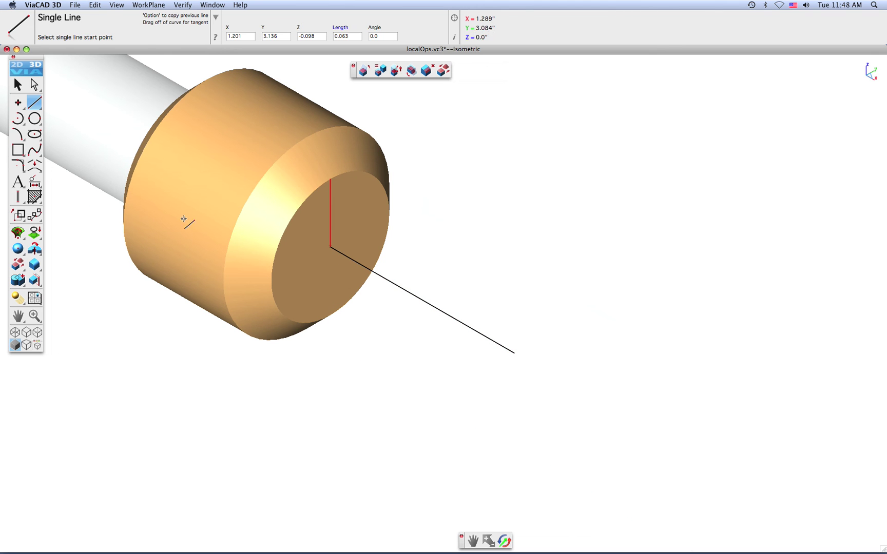
click(35, 149)
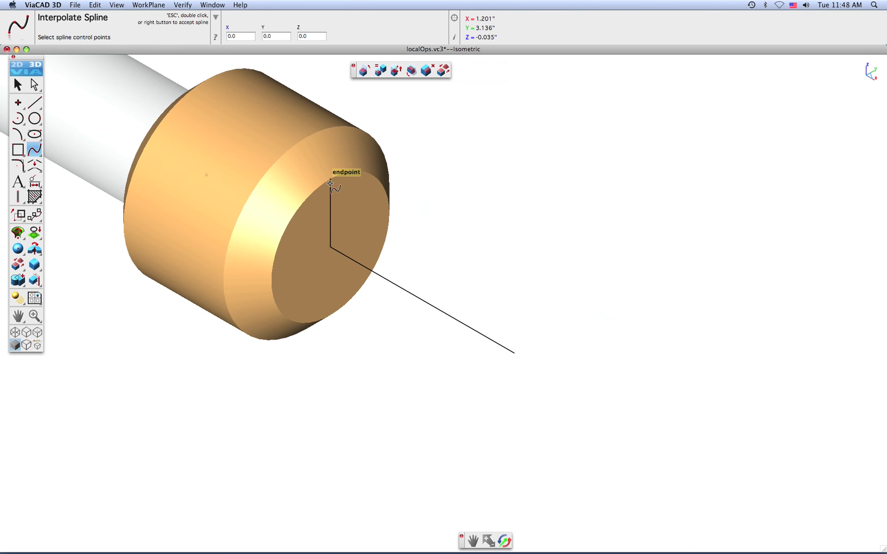
click(422, 300)
key(Escape)
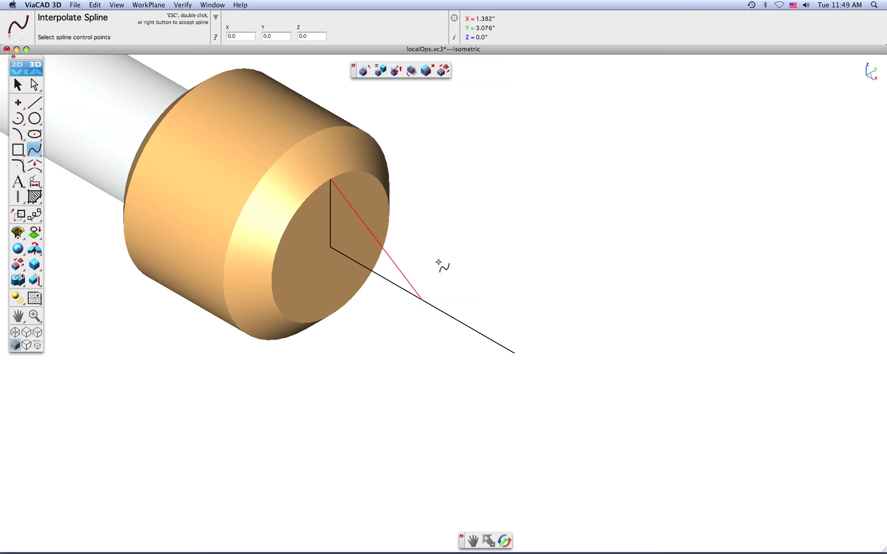
key(super+z)
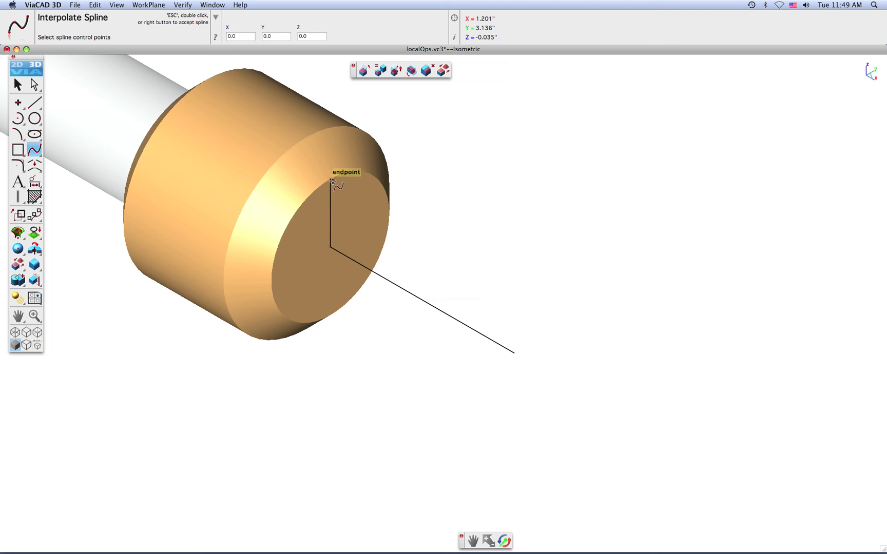
- Draw an interpolate spline from the vertical line's upper endpoint through a point just above the X line's midpoint to that line's outer endpoint
click(331, 179)
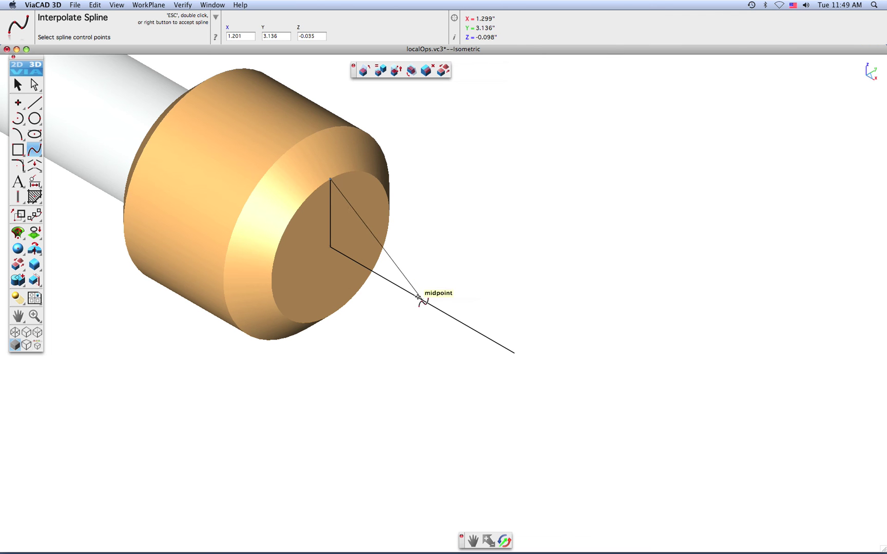
click(422, 271)
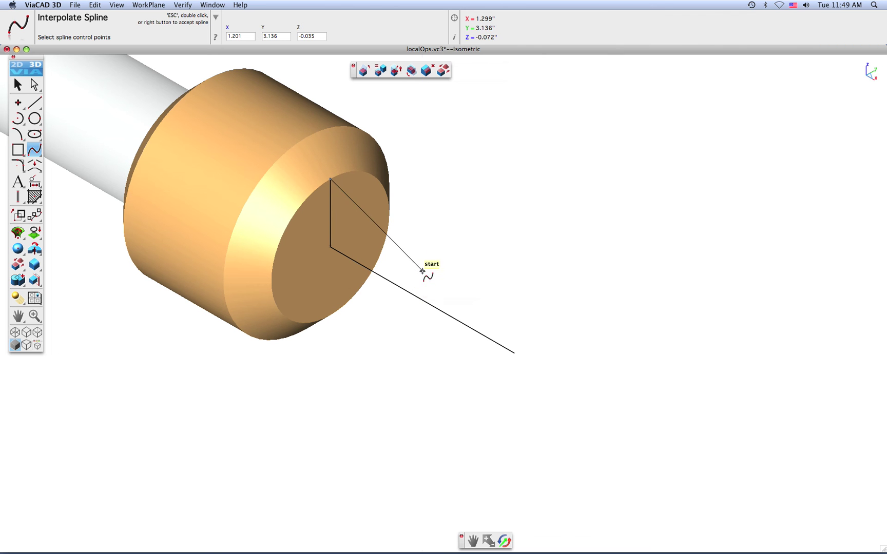
click(514, 354)
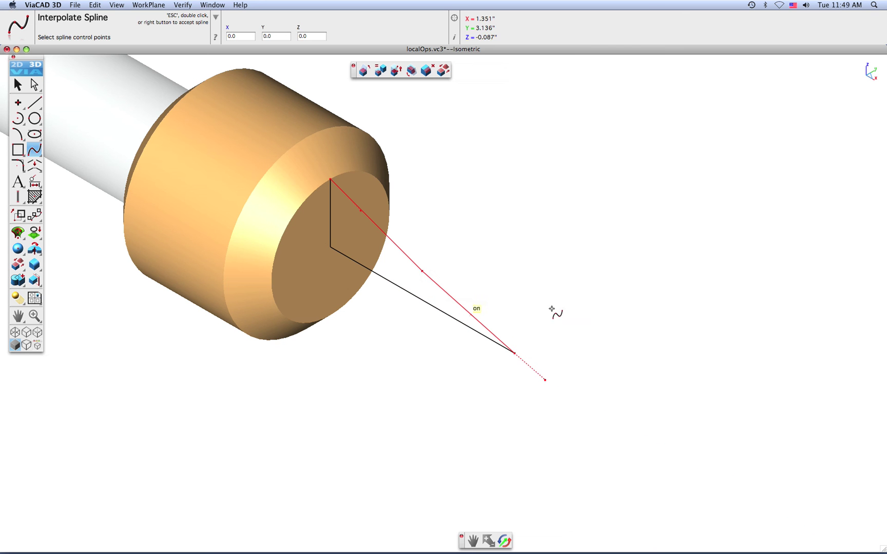
- Reshape the spline by moving its outer tangent handle to about 1.407, 3.136, -0.137 and its inner one to about 1.231, 3.136, -0.035
click(18, 85)
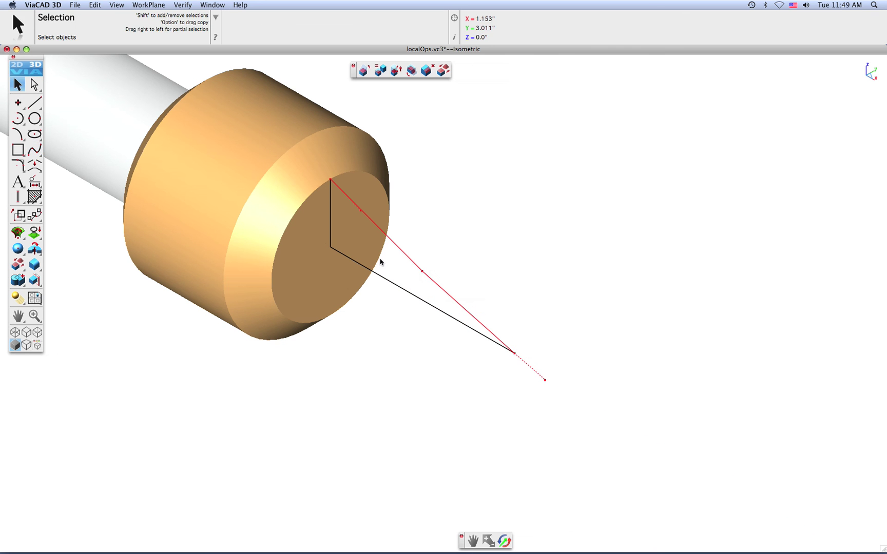
click(494, 313)
drag(539, 364, 523, 401)
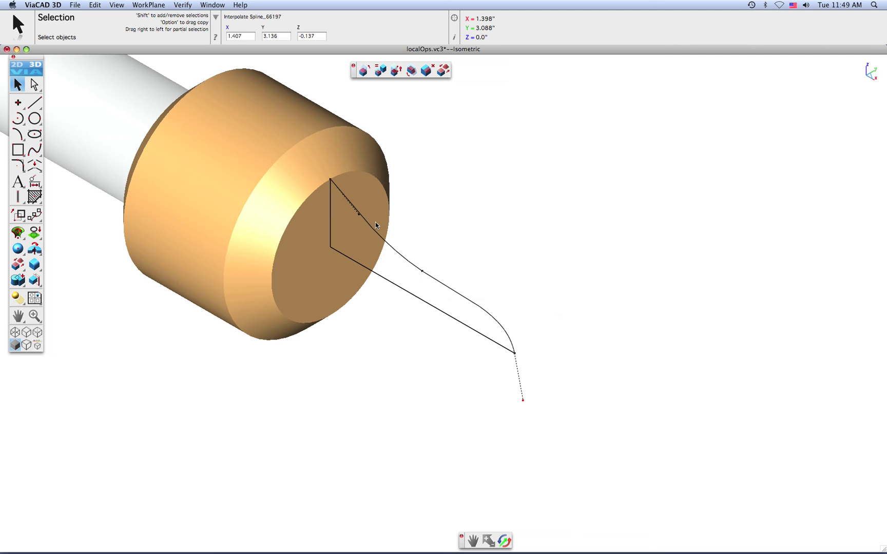
drag(343, 206, 358, 195)
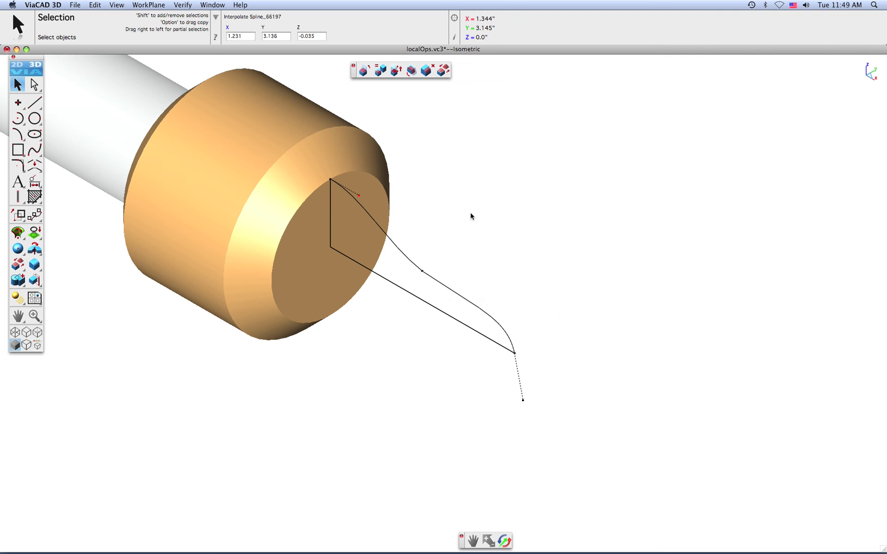
click(471, 216)
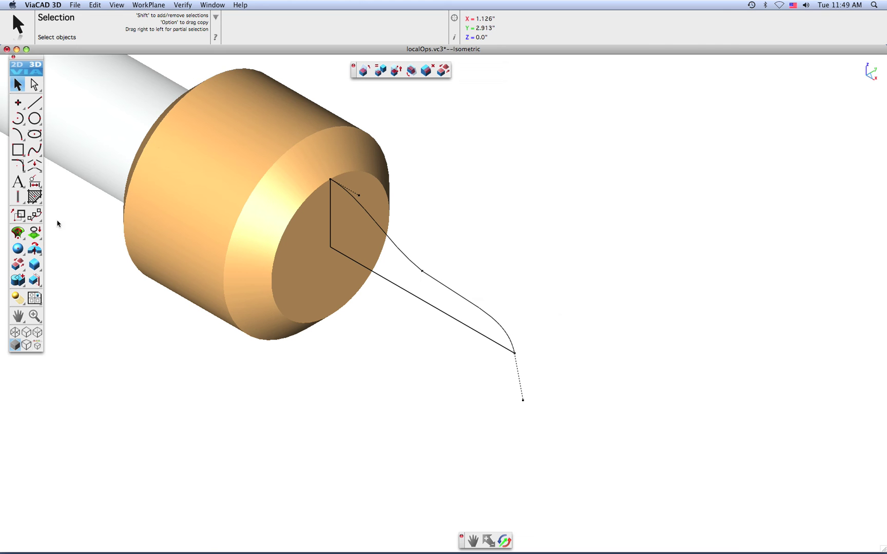
- Revolve the spline 360° around the line along X to create a two-point revolved surface
drag(18, 234, 101, 238)
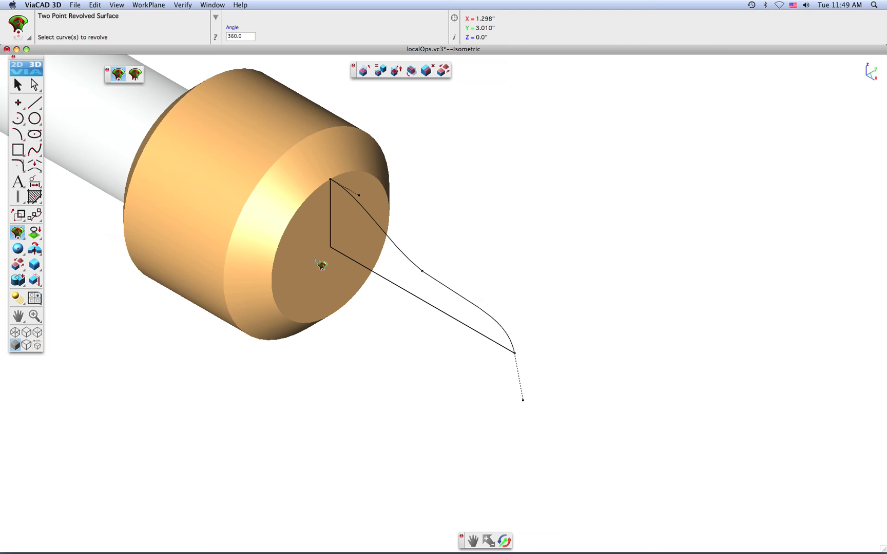
click(411, 263)
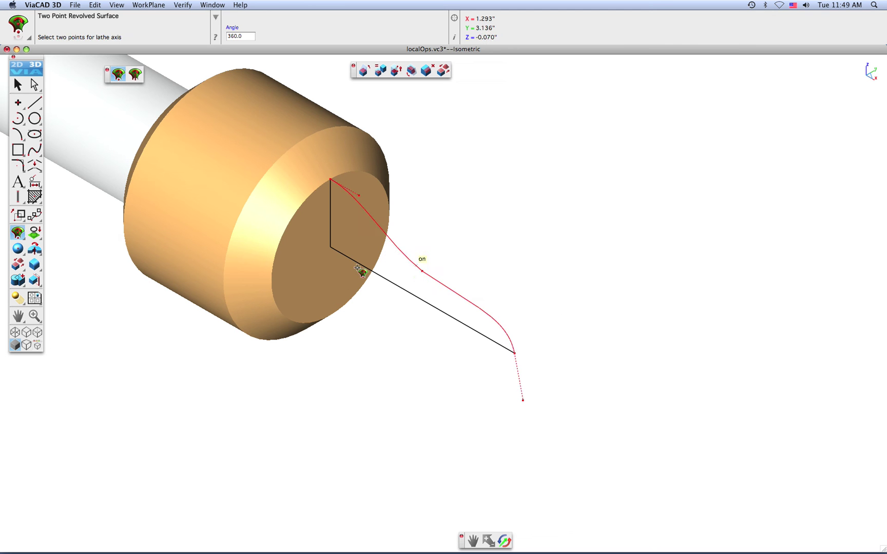
click(331, 247)
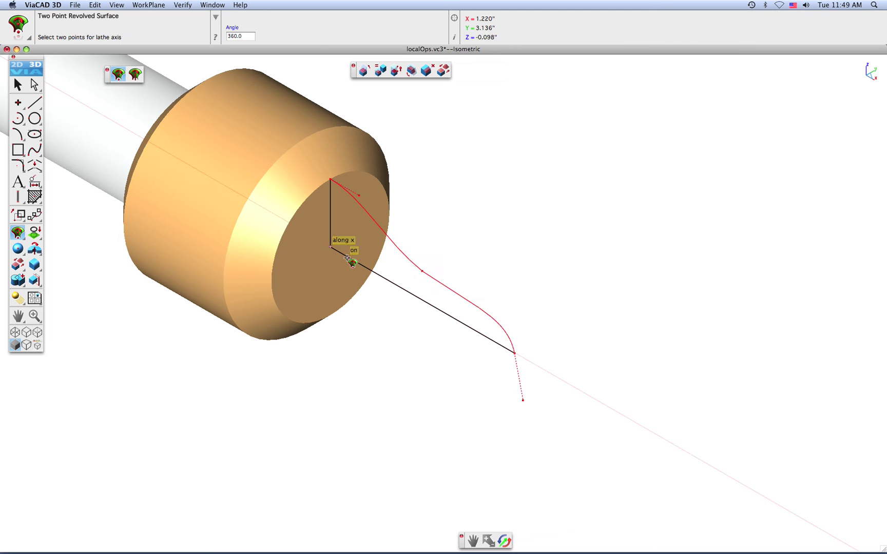
click(348, 258)
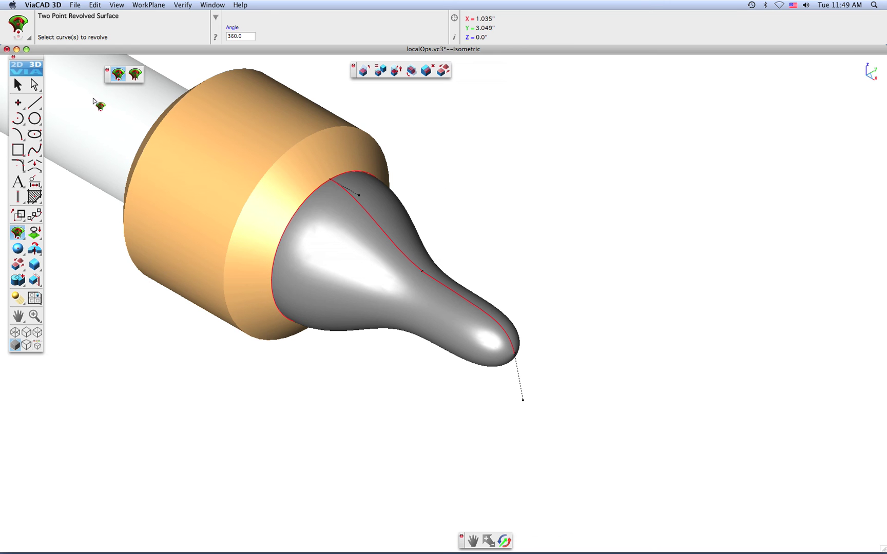
- Replace the flat end face of the rod end cap with the revolved surface using Replace Face
click(447, 71)
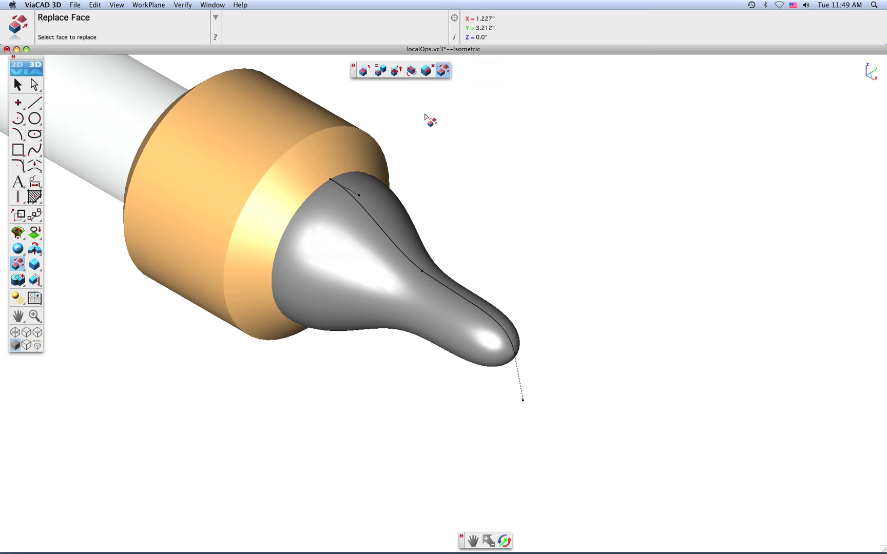
click(324, 241)
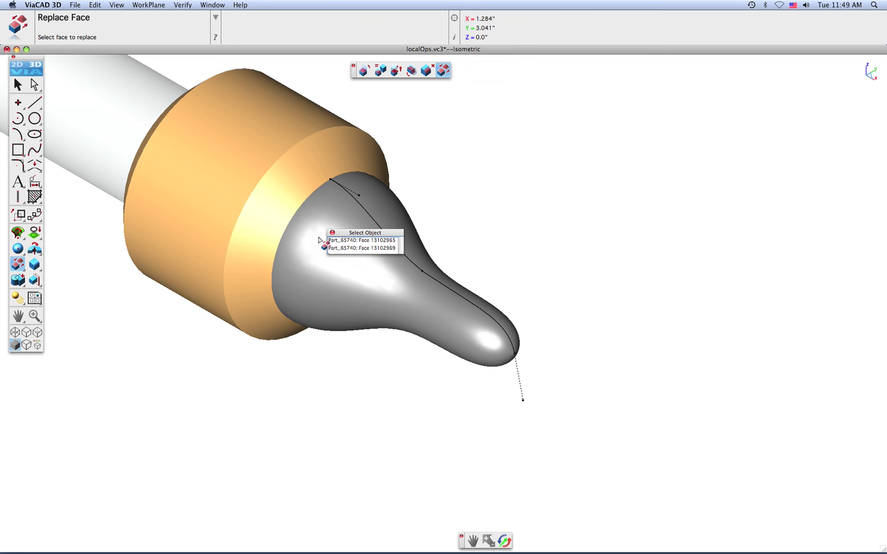
click(340, 241)
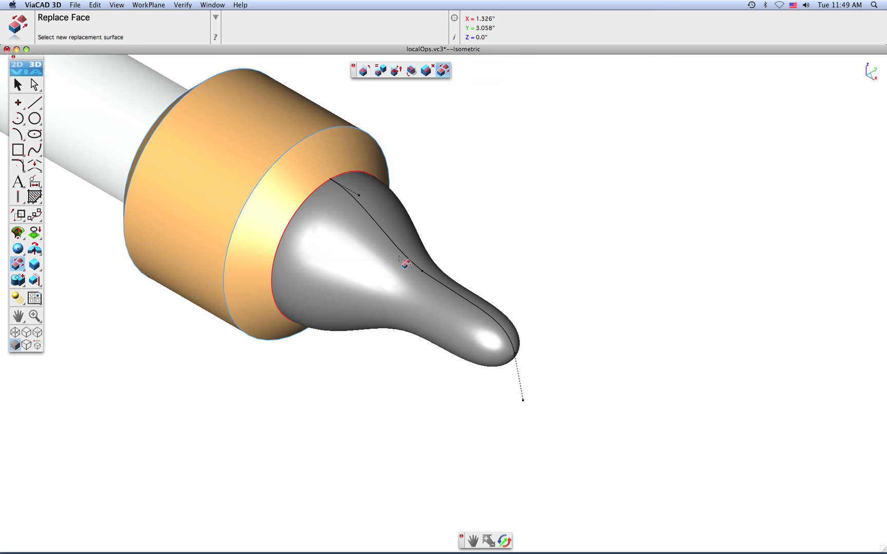
click(465, 315)
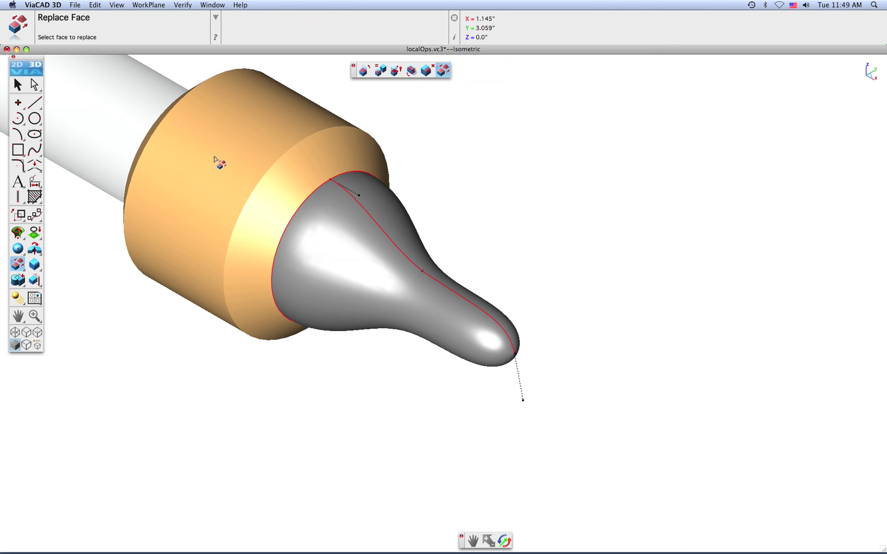
- Hide the revolved surface so only the modified end cap remains, and check the cap by selecting and deselecting it
click(461, 315)
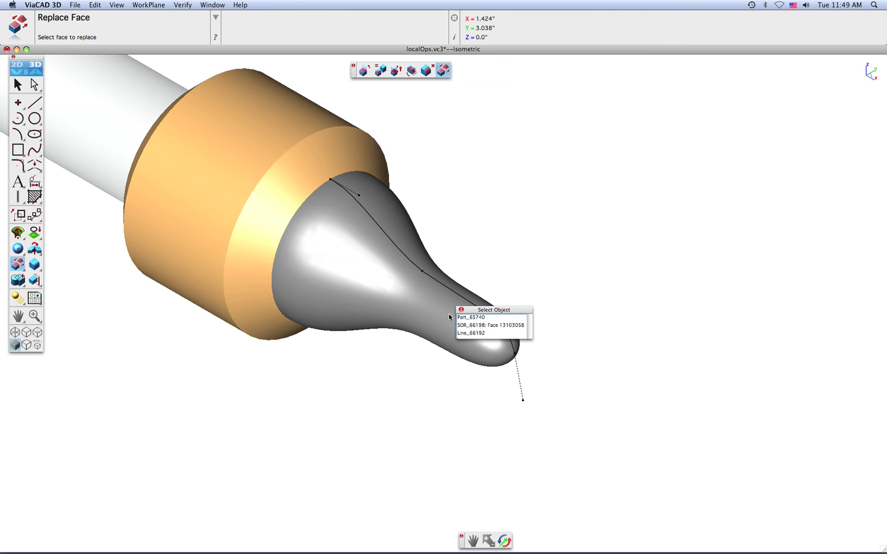
right_click(472, 326)
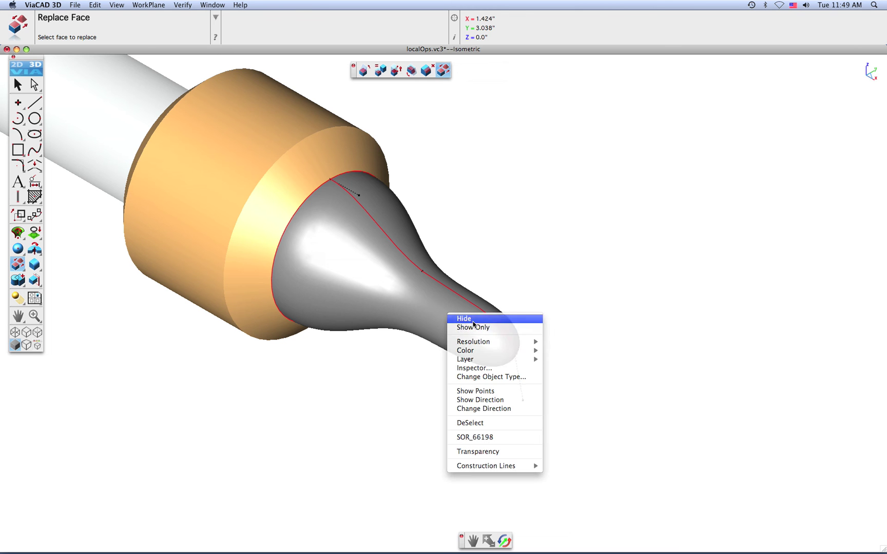
click(473, 320)
click(18, 84)
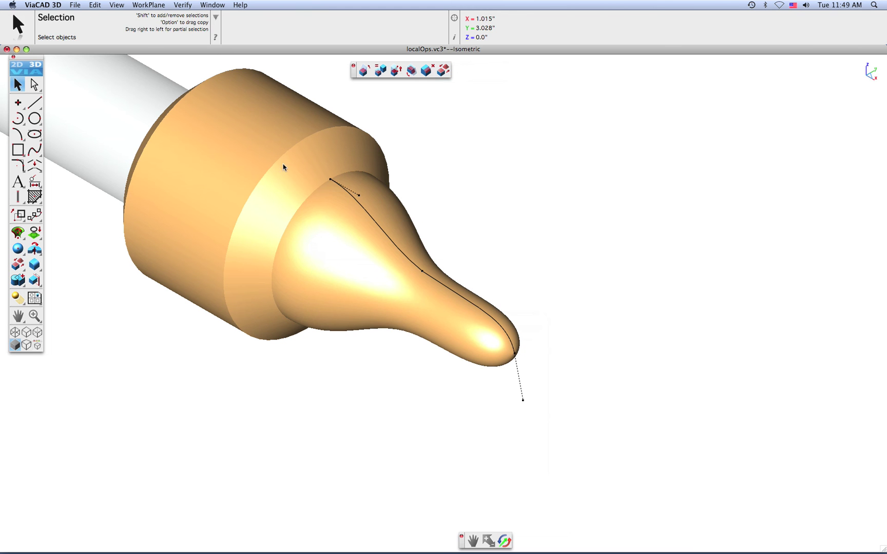
click(366, 150)
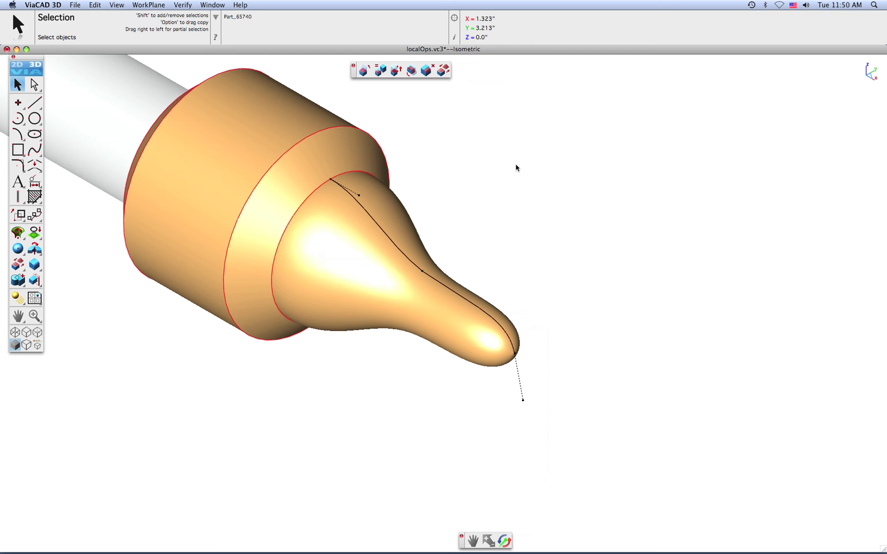
click(516, 168)
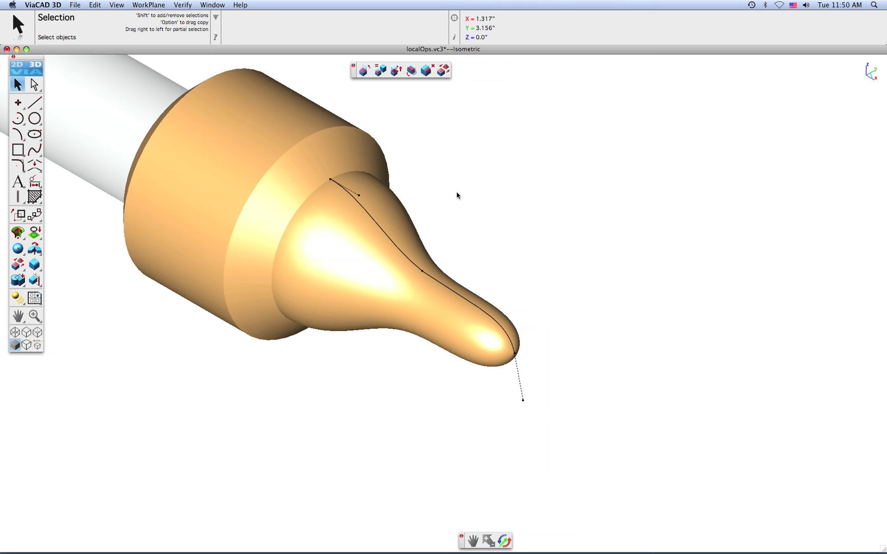
- Reshape the end cap's tip by moving the spline's middle point to about 1.299, 3.136, -0.063
click(430, 267)
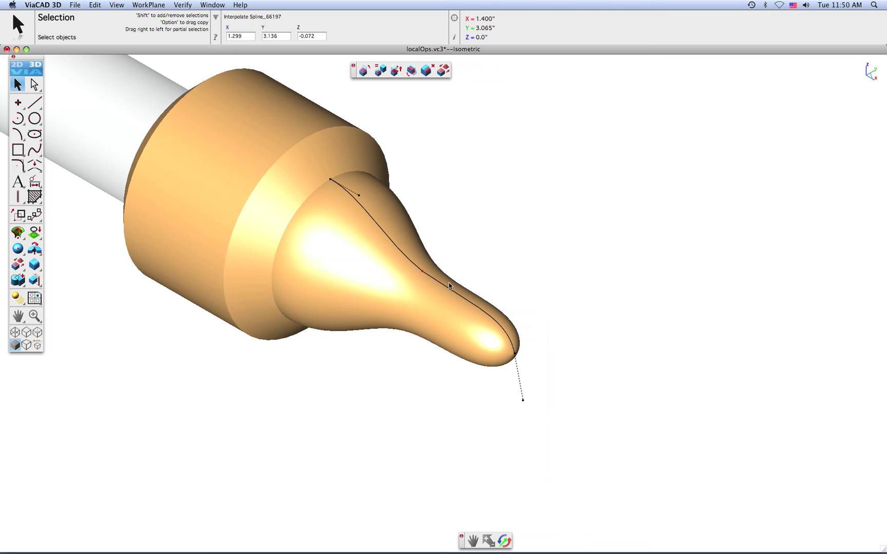
drag(425, 265, 457, 272)
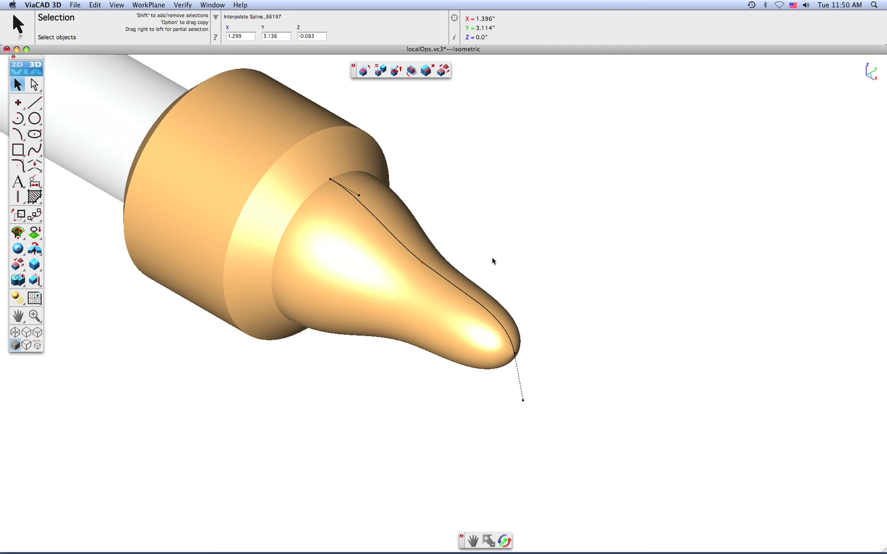
key(super+f)
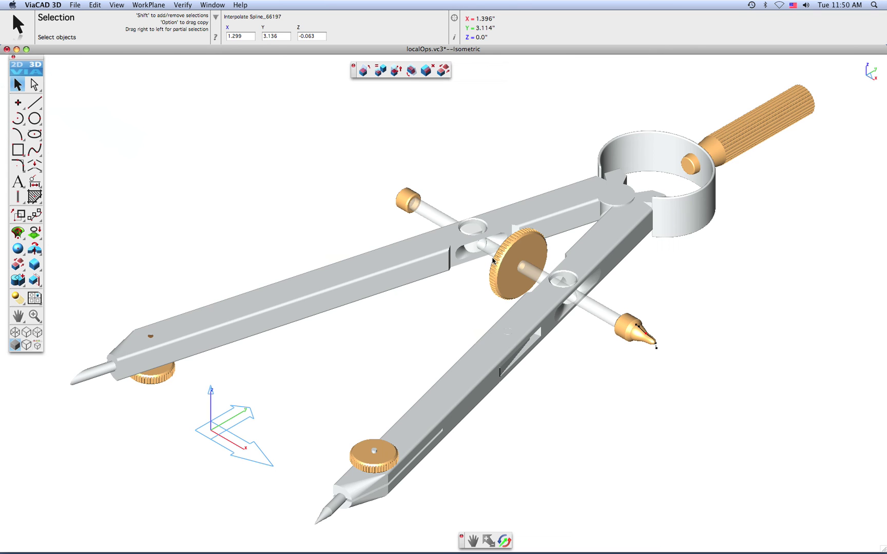